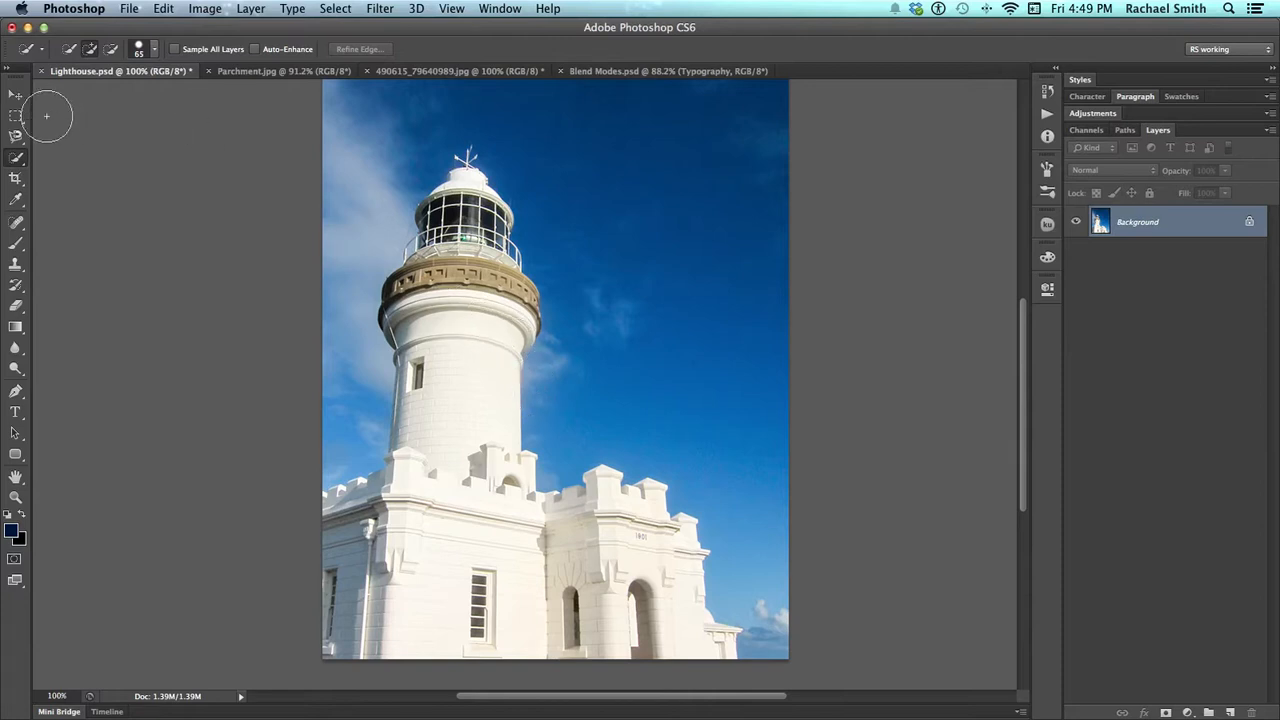
Copy the image from Parchment.jpg into Lighthouse.psd as a new layer and position it to cover the photo
left_click(16, 95)
left_click(262, 72)
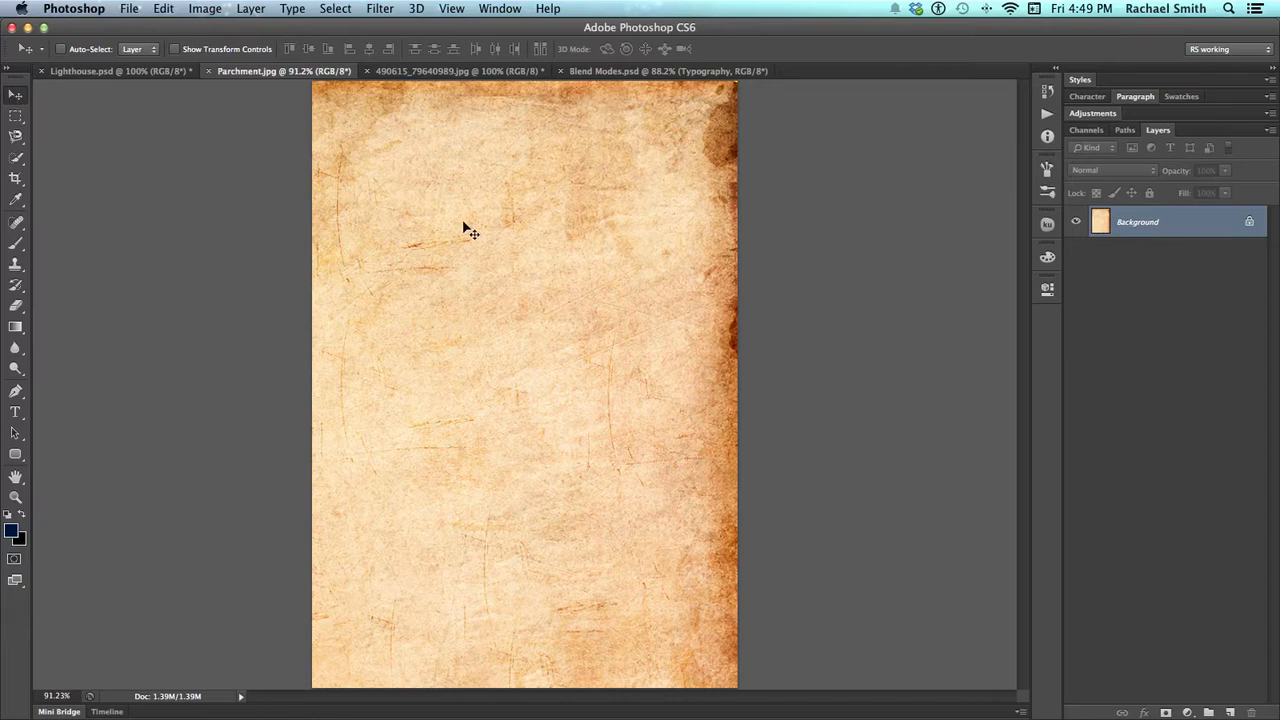
left_click(113, 72)
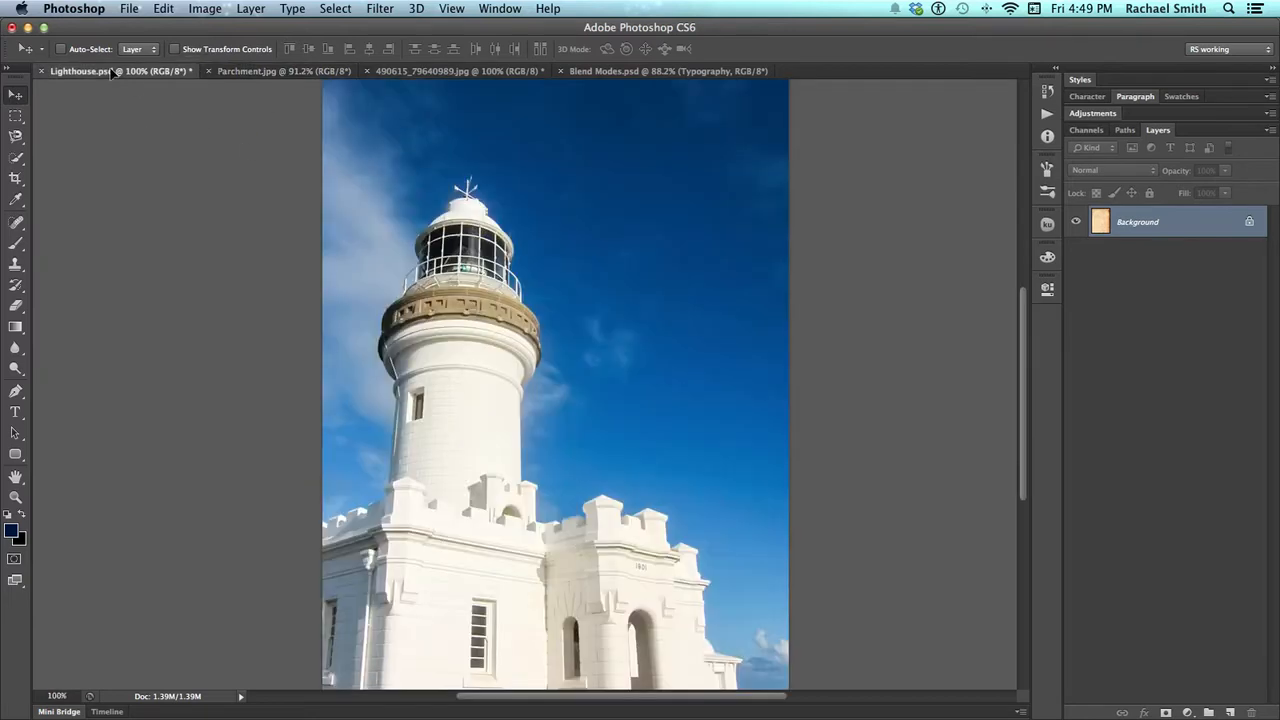
left_click_drag(593, 335, 600, 343)
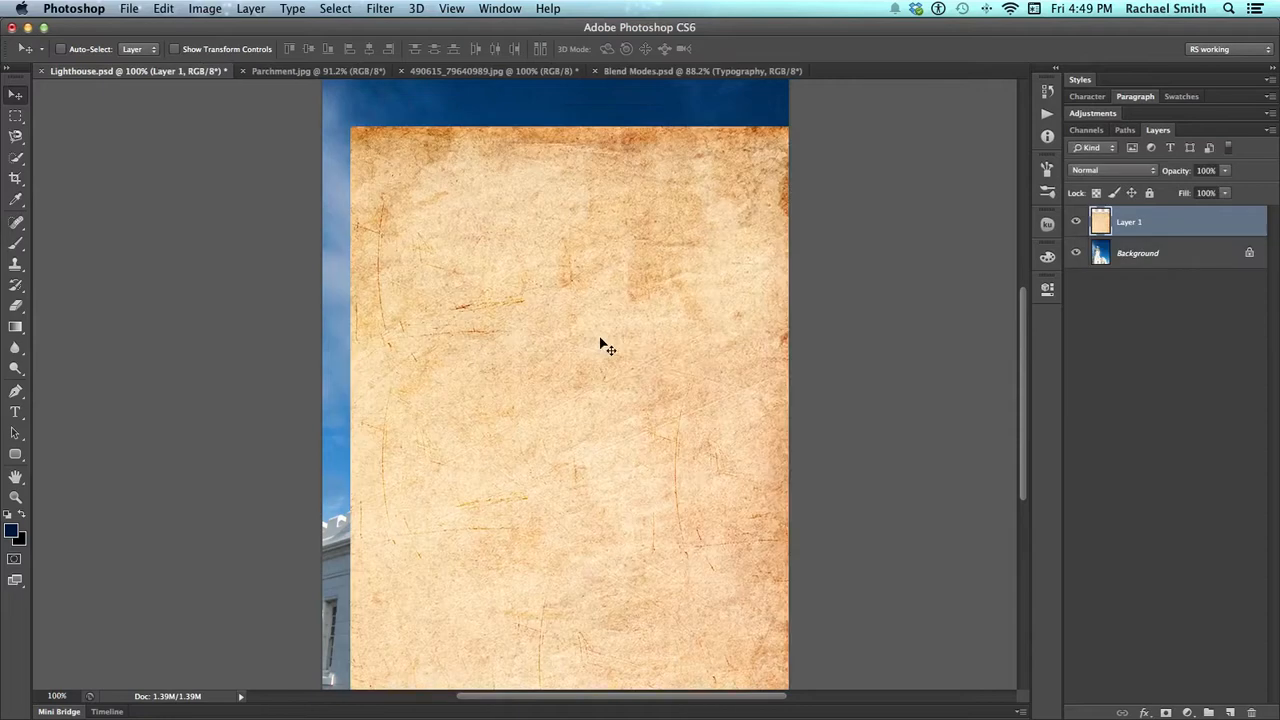
left_click_drag(626, 391, 599, 301)
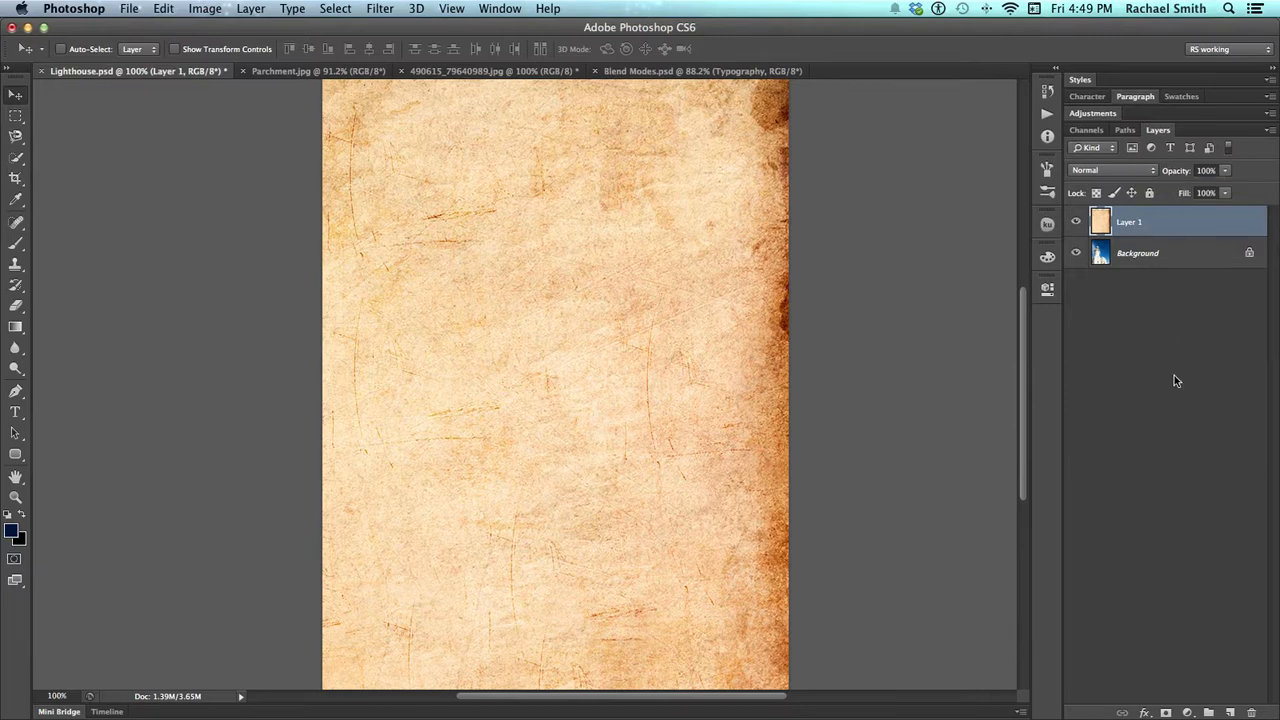
Try the Darken blend mode on the parchment layer and check its effect over the whole photo
left_click(1154, 172)
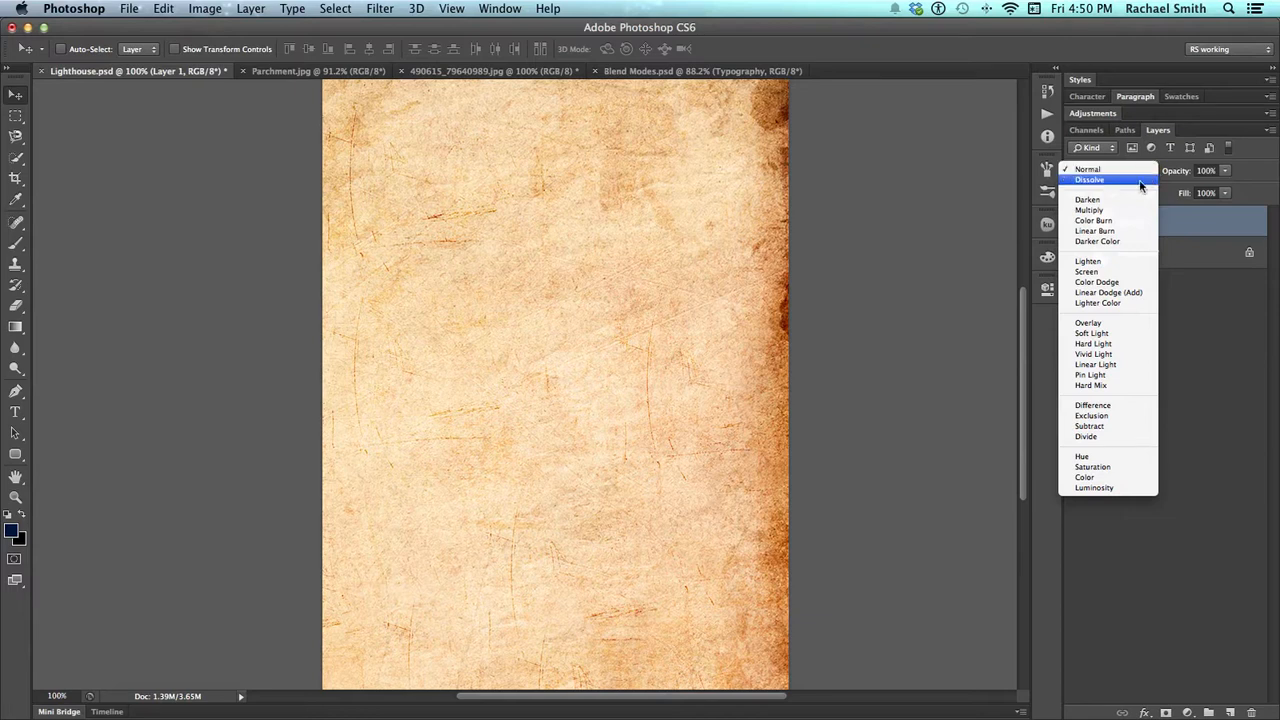
left_click(1134, 203)
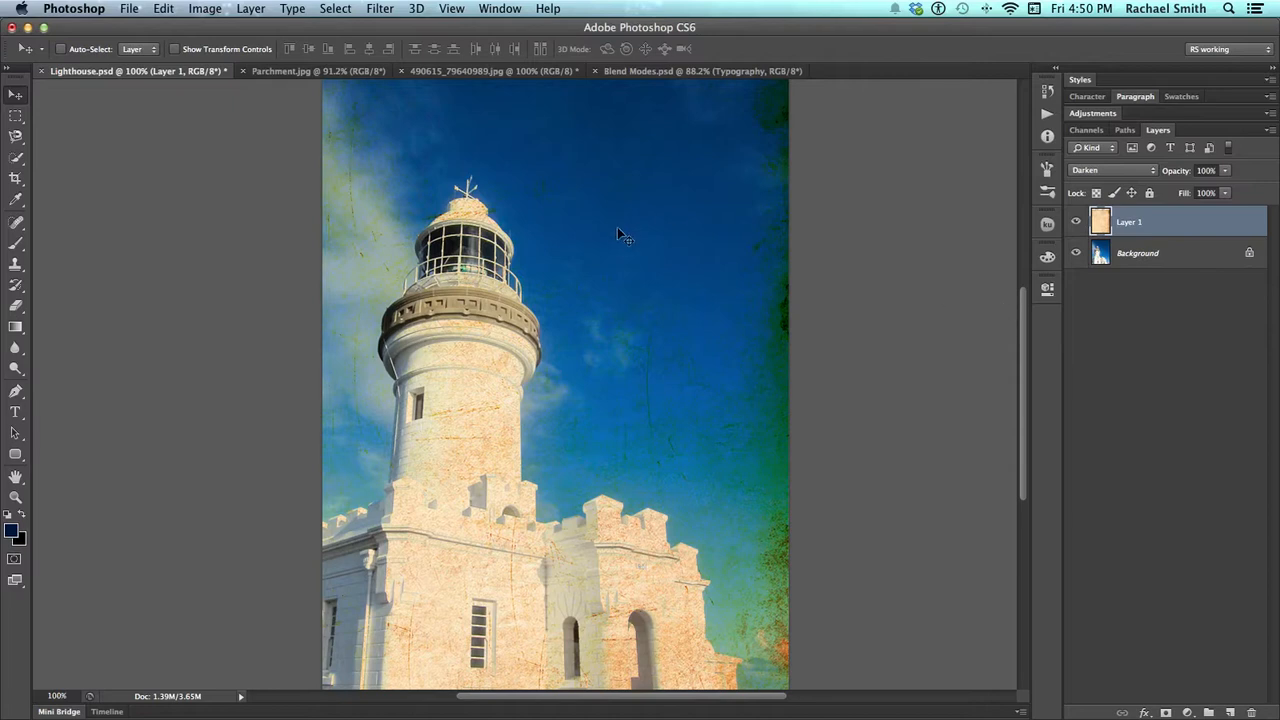
scroll(620, 236, "up", 5)
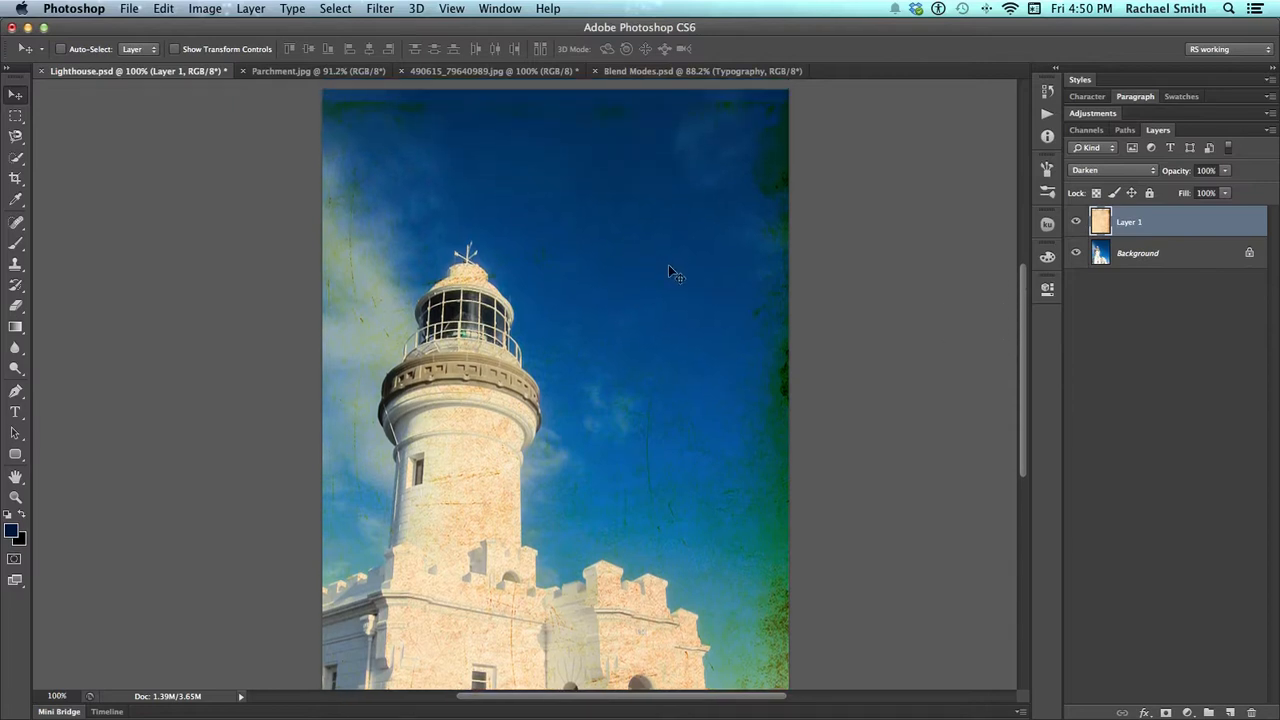
scroll(671, 260, "down", 5)
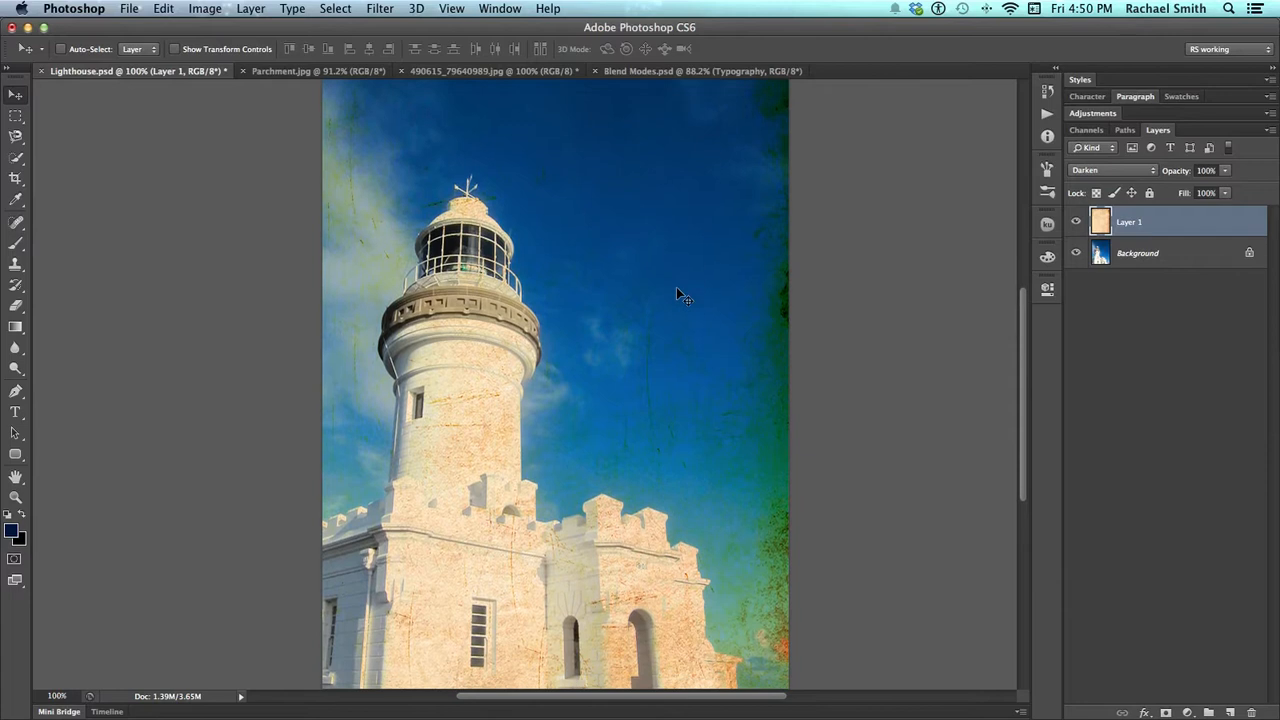
scroll(676, 291, "down", 2)
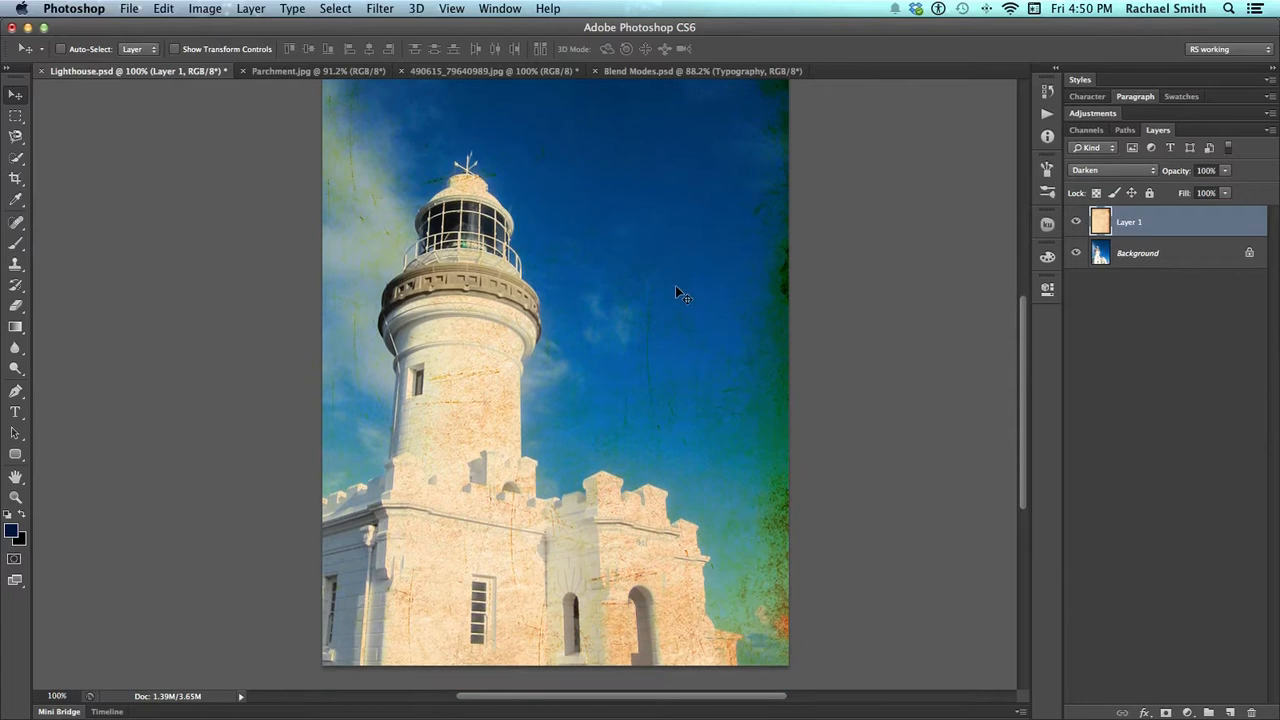
Try the Multiply blend mode on the parchment layer
left_click(1150, 172)
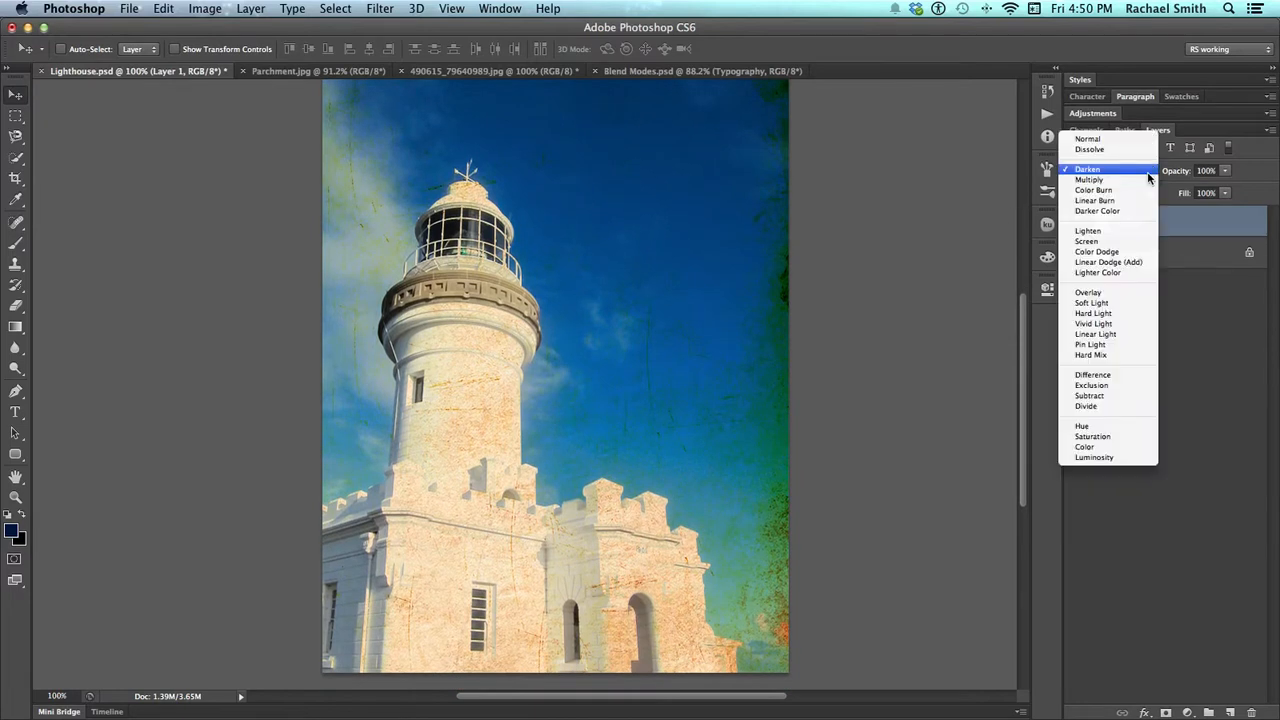
left_click(1134, 179)
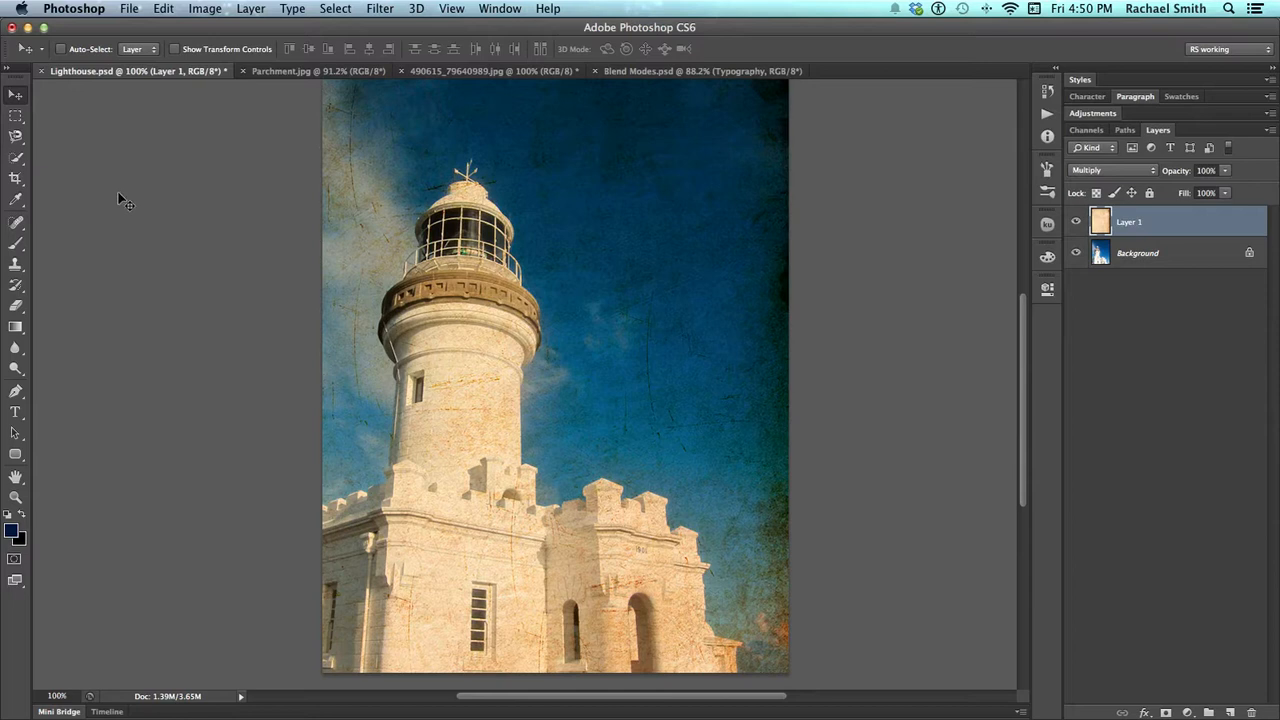
key("shift+plus")
key("shift+minus")
Look through the Brush tool's painting blend modes, keep Normal, and return to the Move tool
left_click(15, 246)
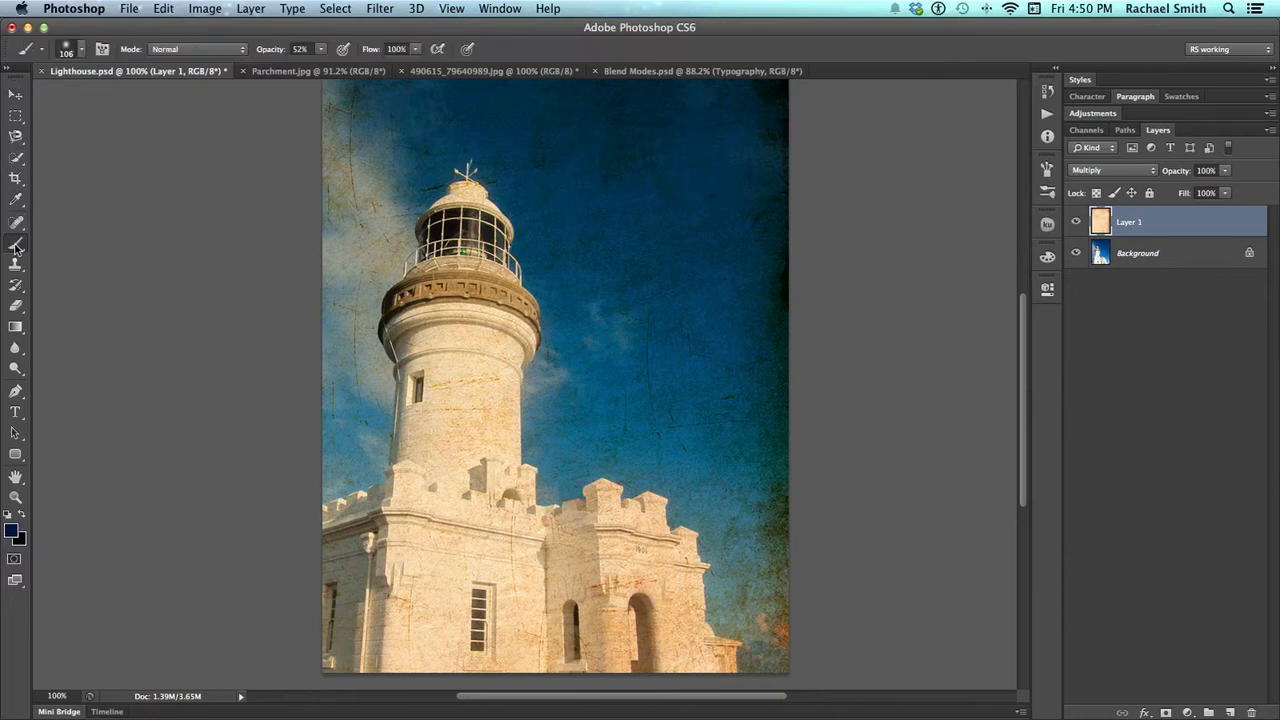
left_click(191, 50)
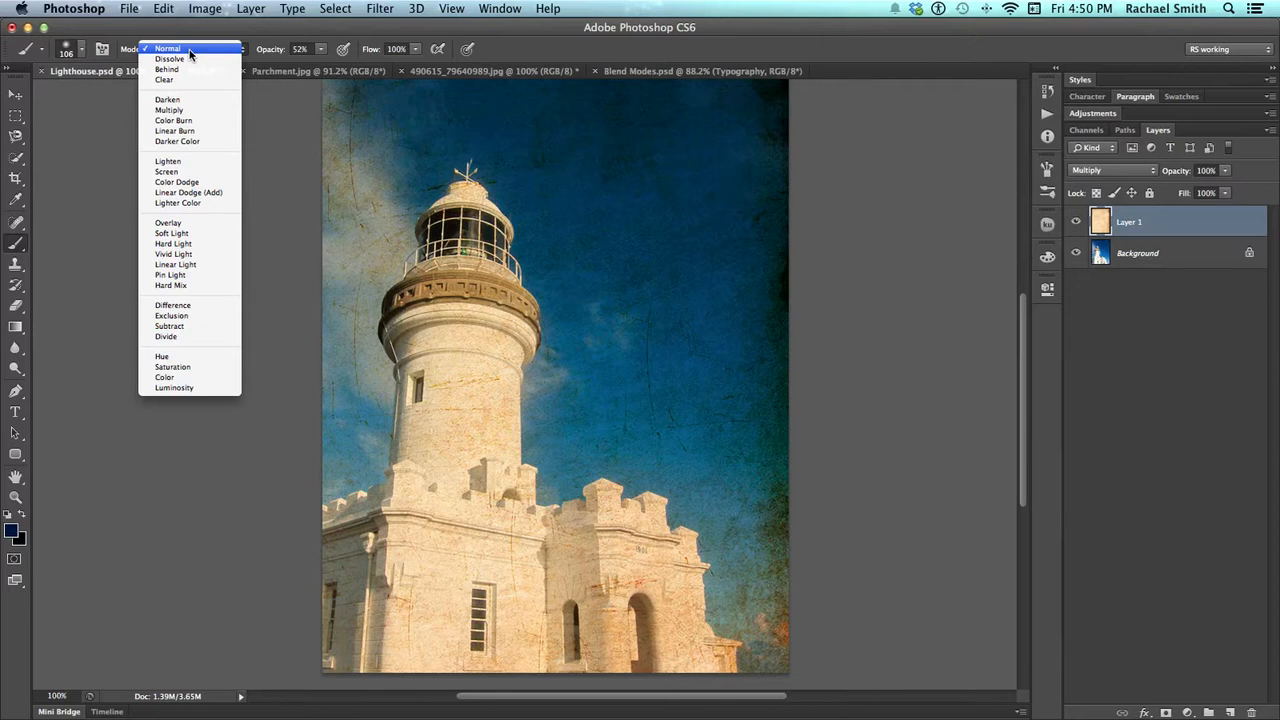
left_click(189, 51)
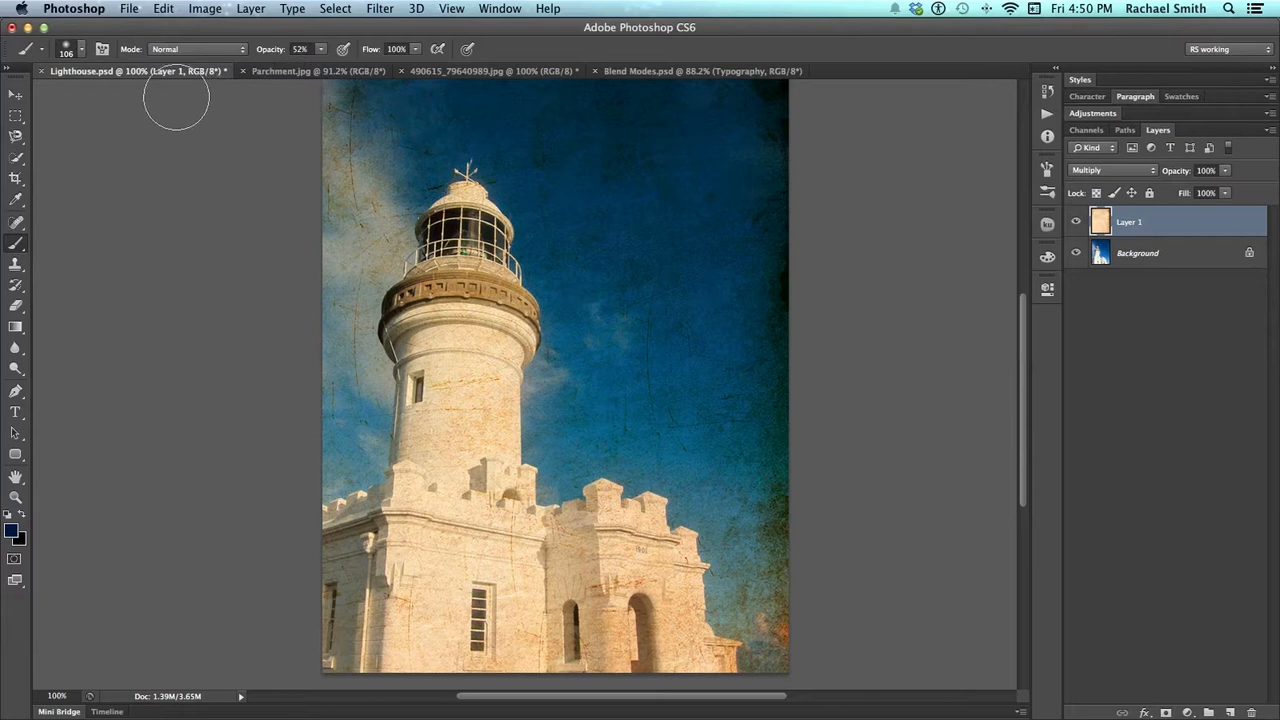
left_click(14, 97)
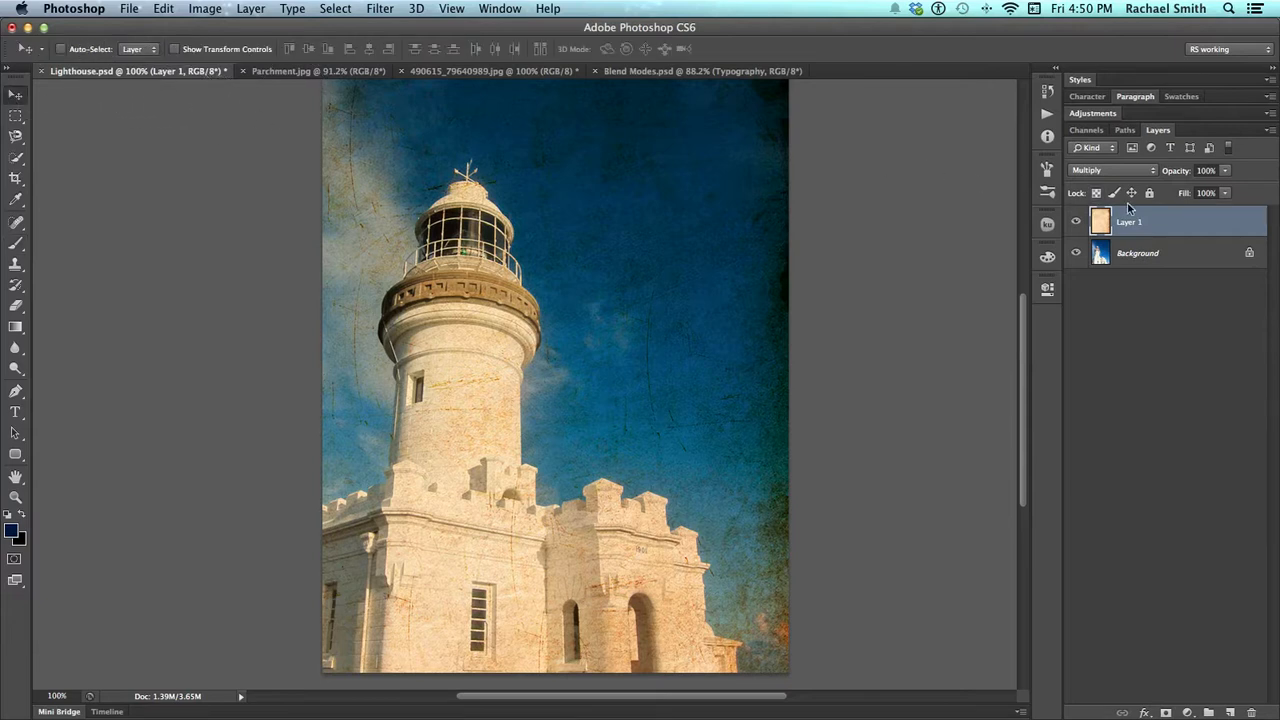
Cycle the parchment layer through the successive blend modes, starting with Color Burn, and settle on Overlay
key("shift+plus")
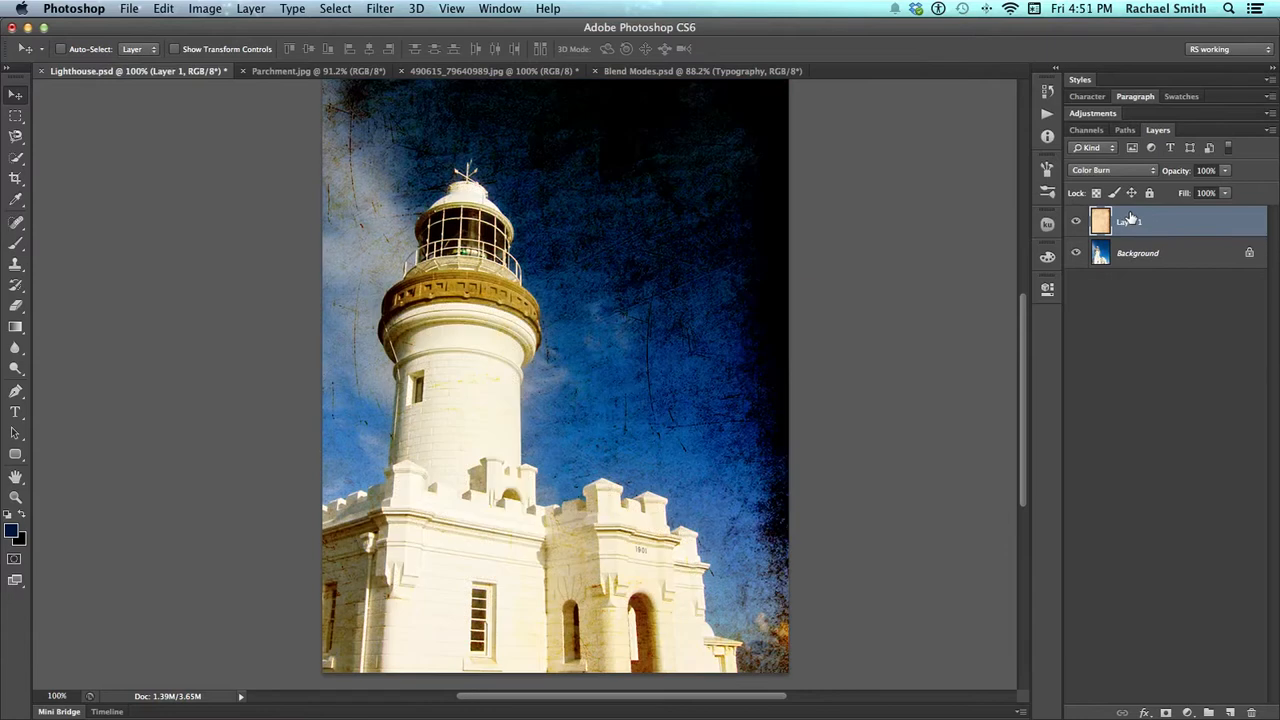
key("shift+plus")
key("shift+plus")
key("shift+plus")
key("shift+plus")
key("shift+plus")
key("shift+plus")
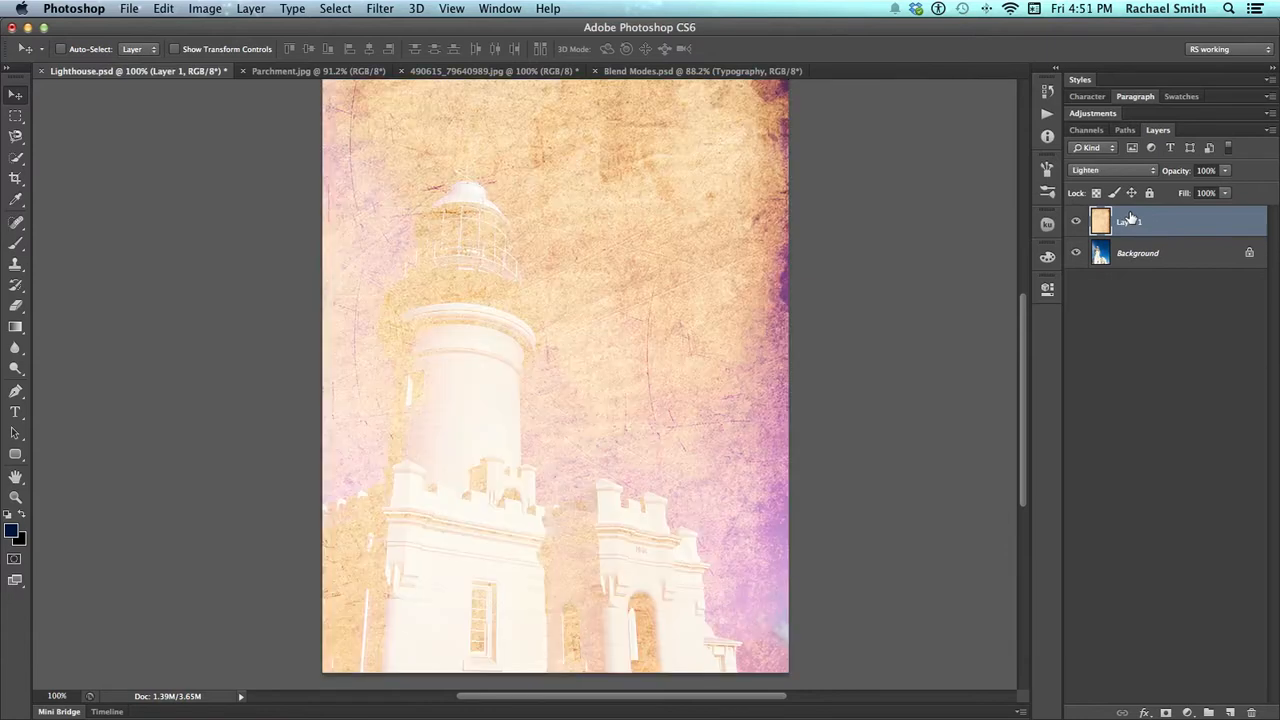
key("shift+plus")
key("shift+plus")
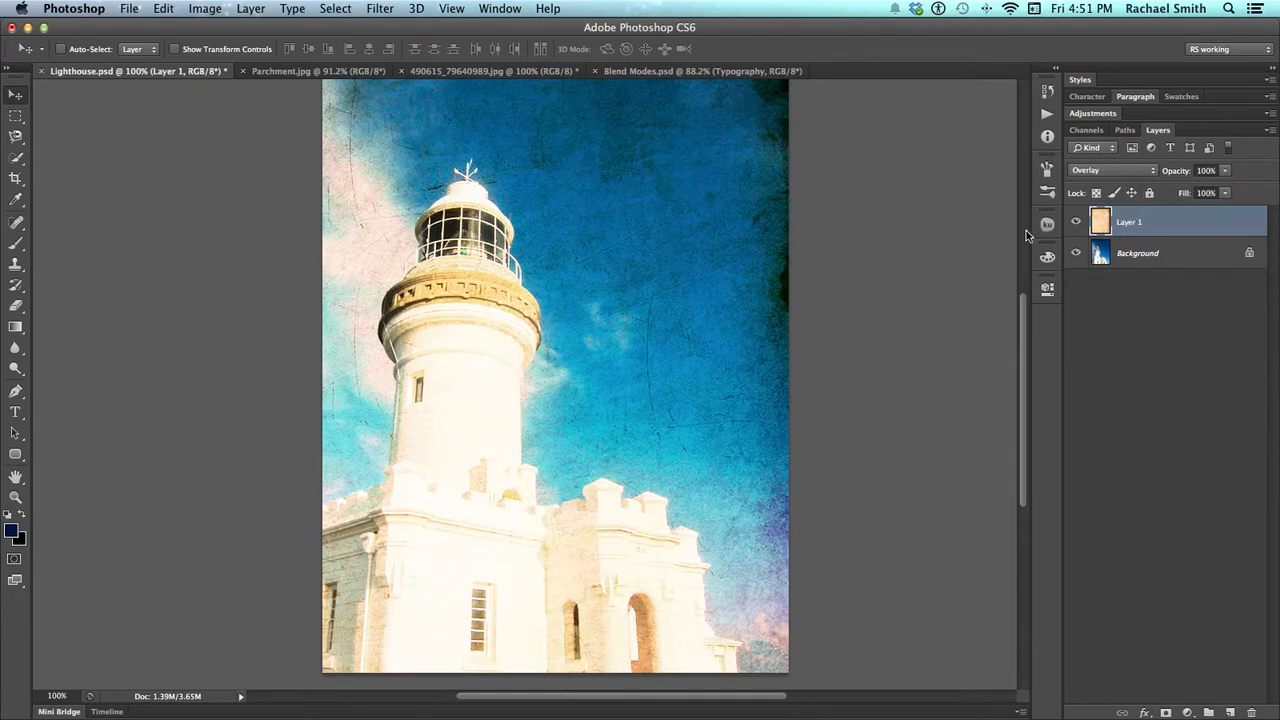
left_click(1110, 172)
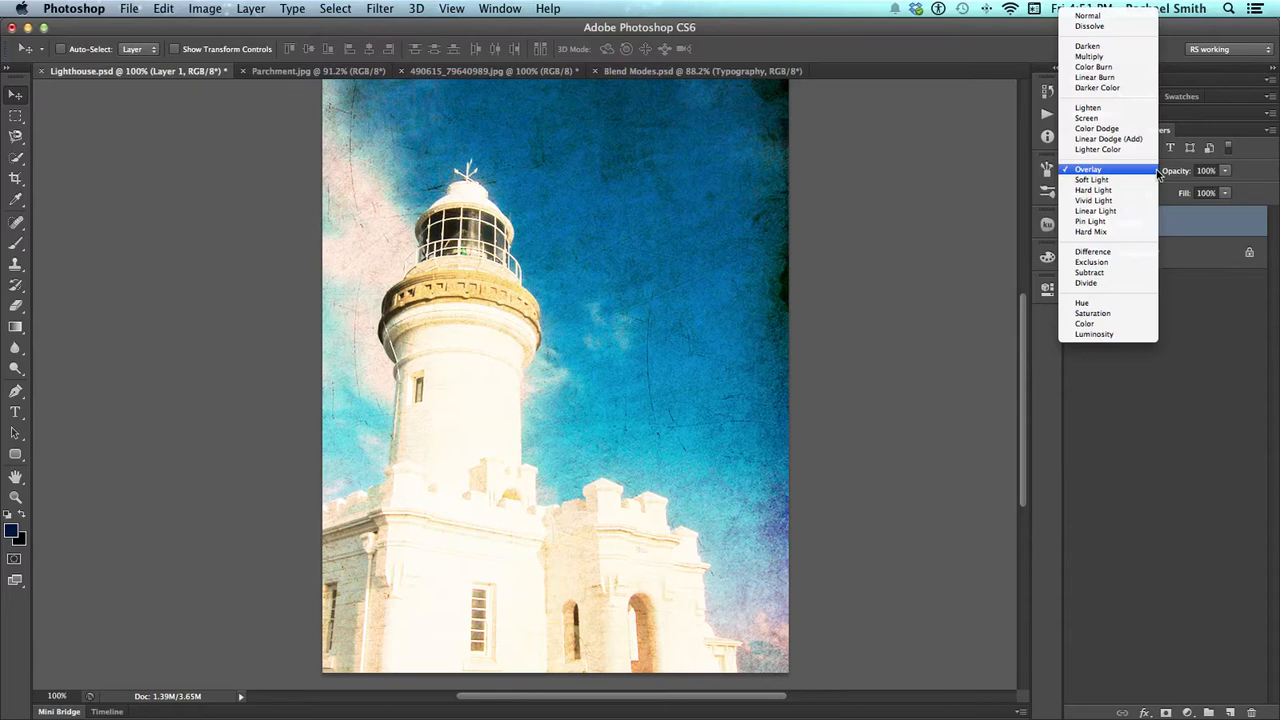
left_click(1163, 176)
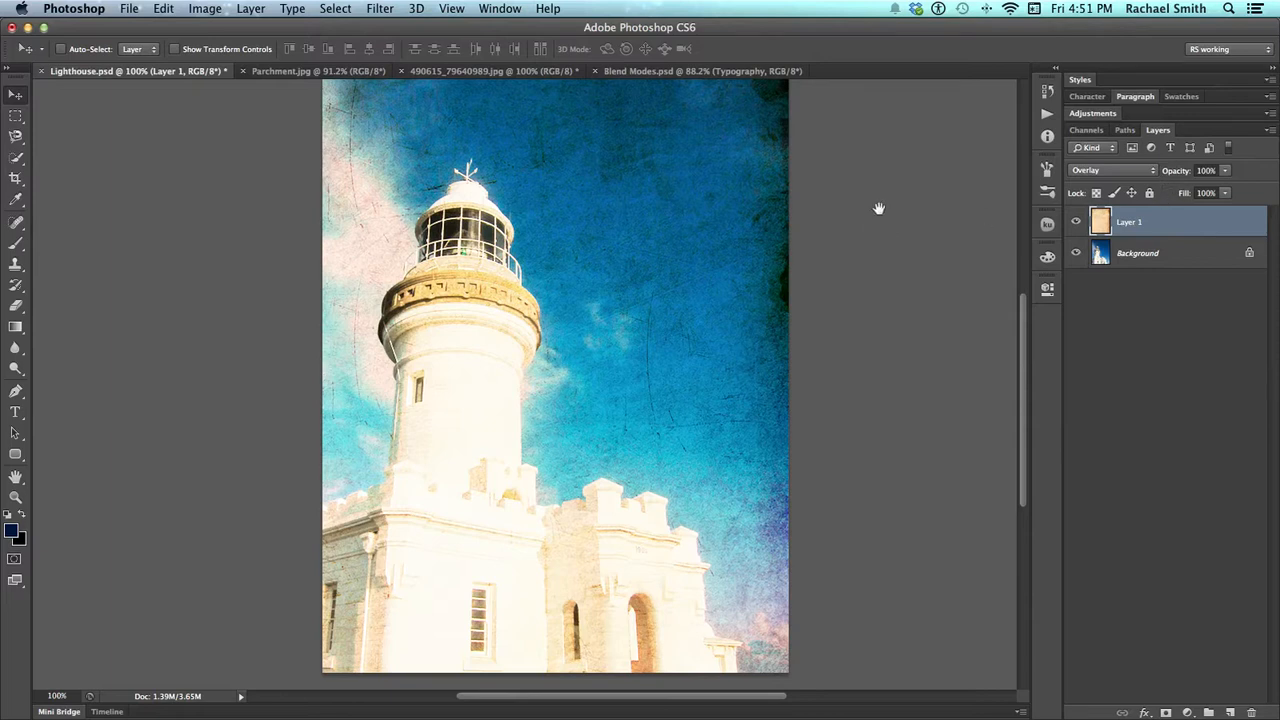
Lower the parchment layer's opacity to 72%
scroll(879, 208, "up", 2)
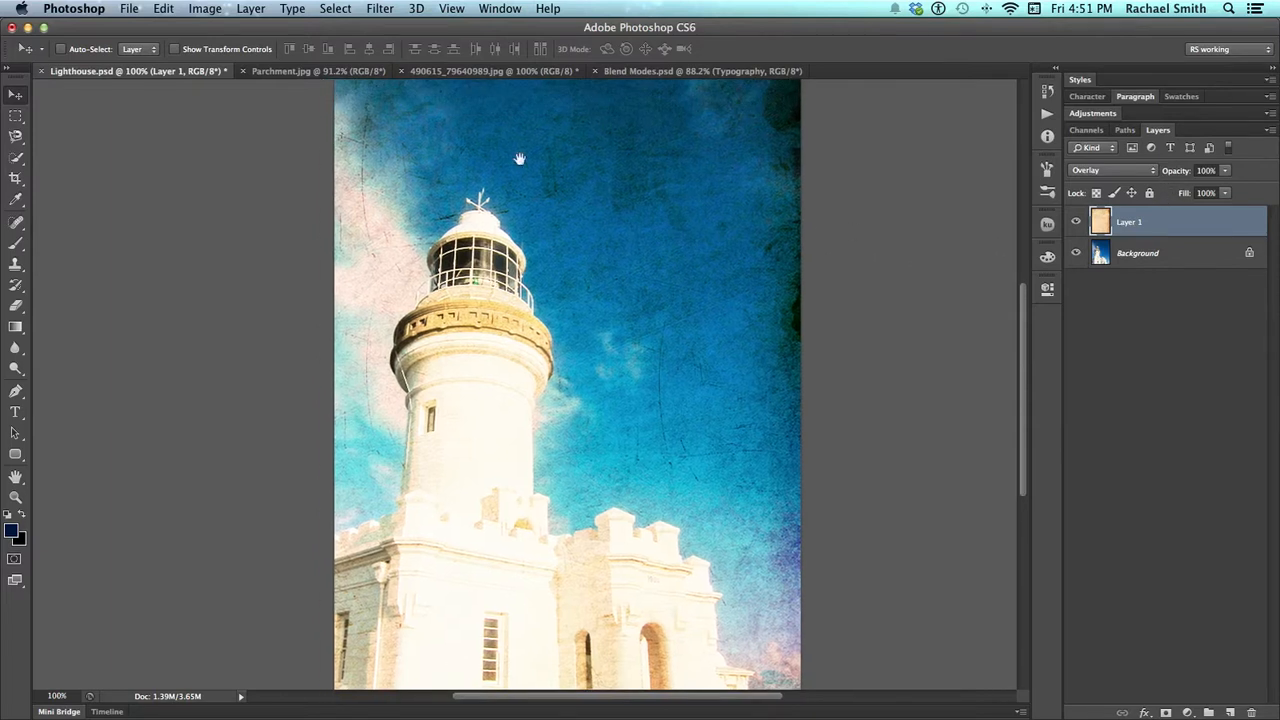
scroll(620, 490, "down", 3)
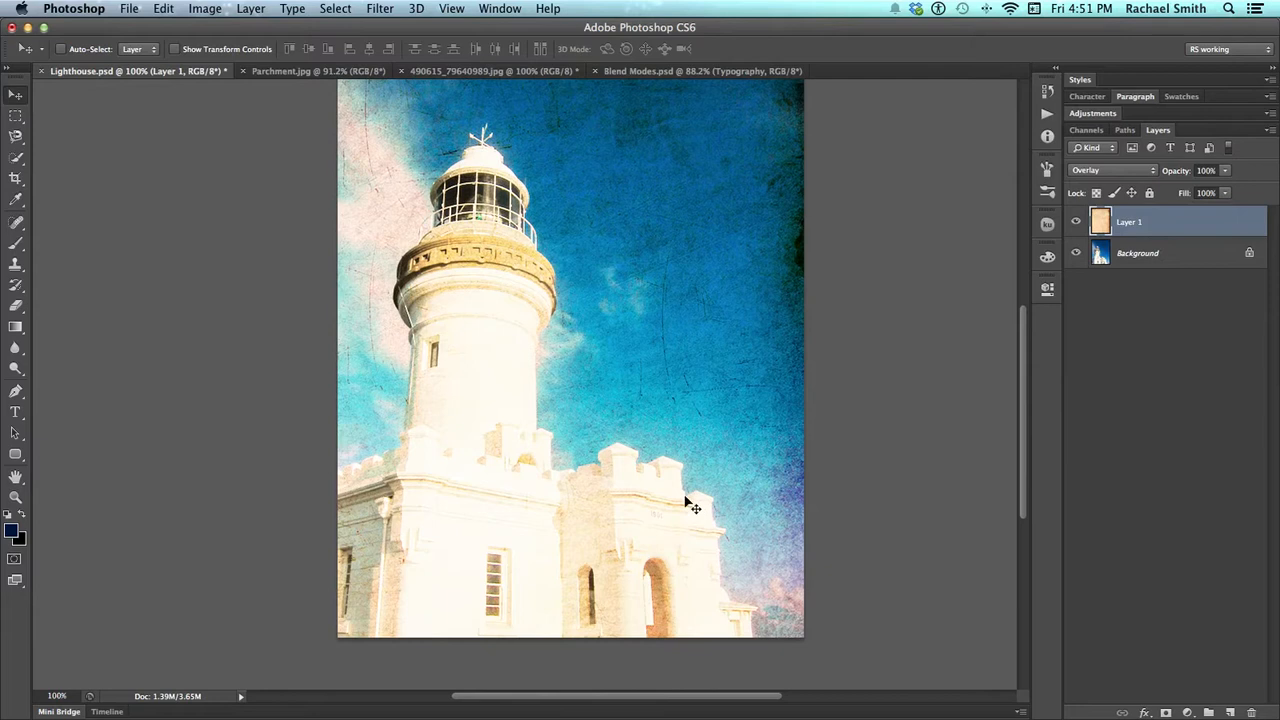
left_click_drag(563, 394, 553, 421)
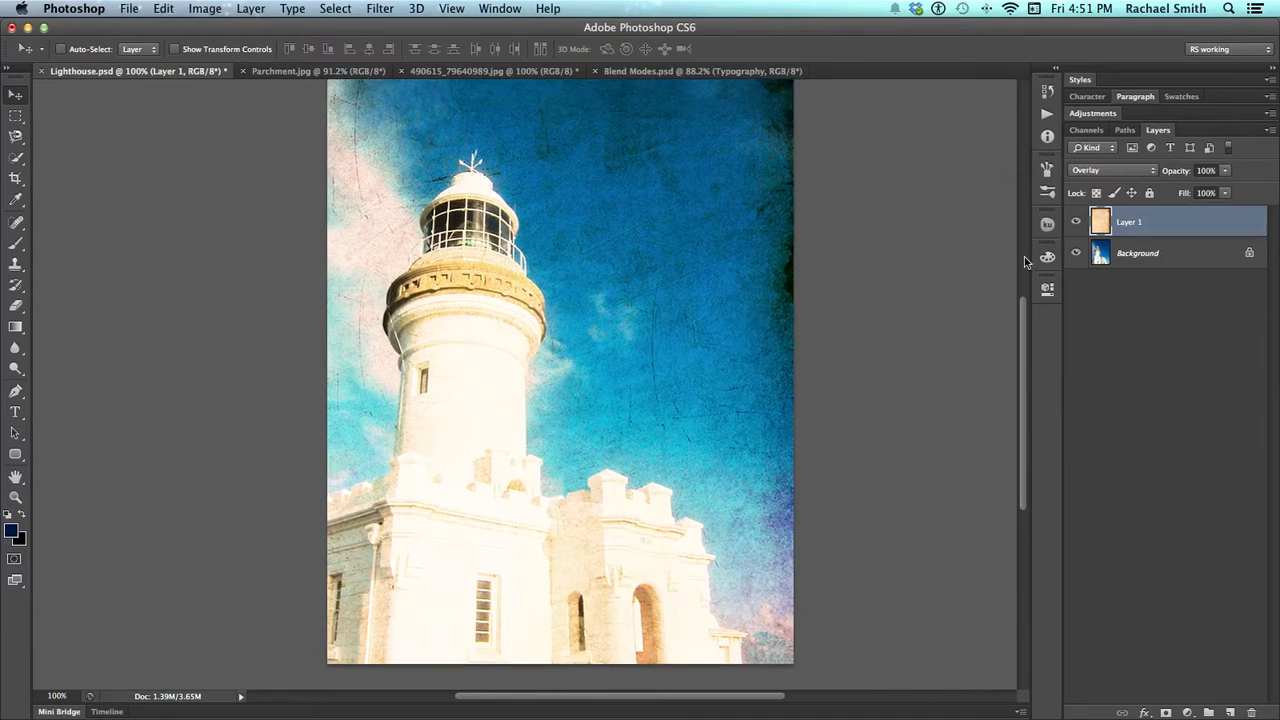
left_click(1225, 172)
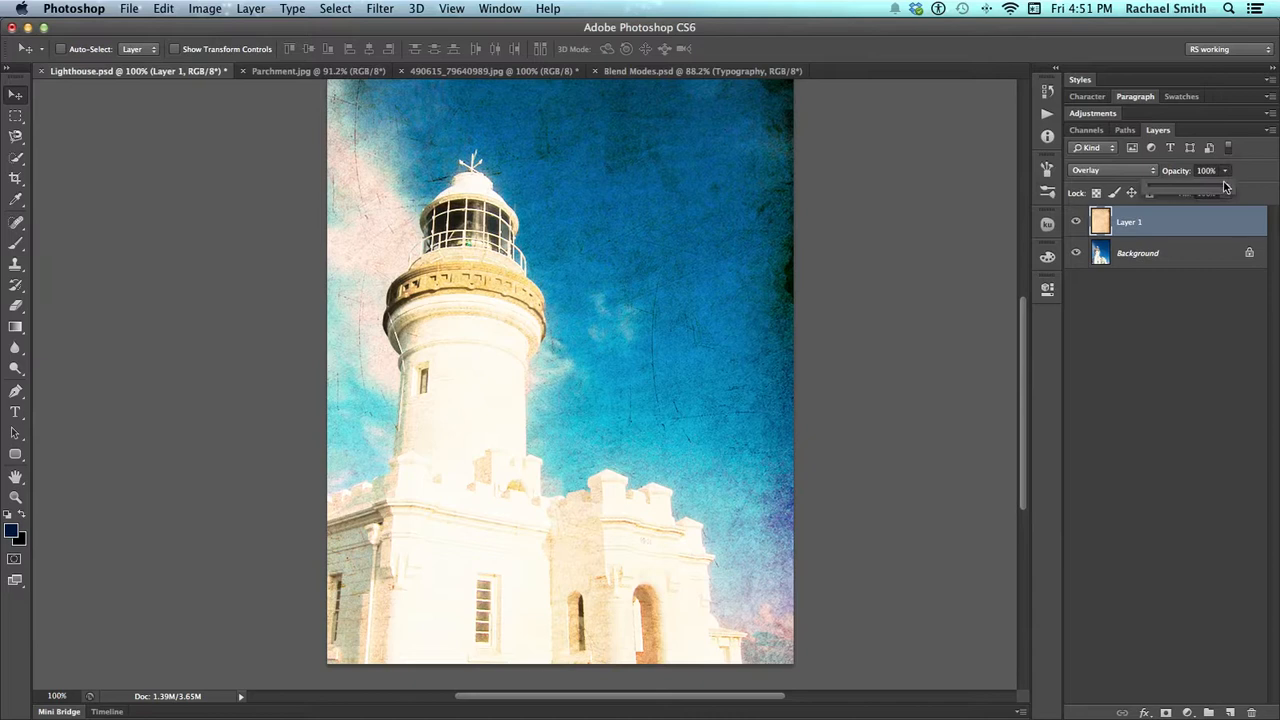
left_click_drag(1226, 190, 1197, 190)
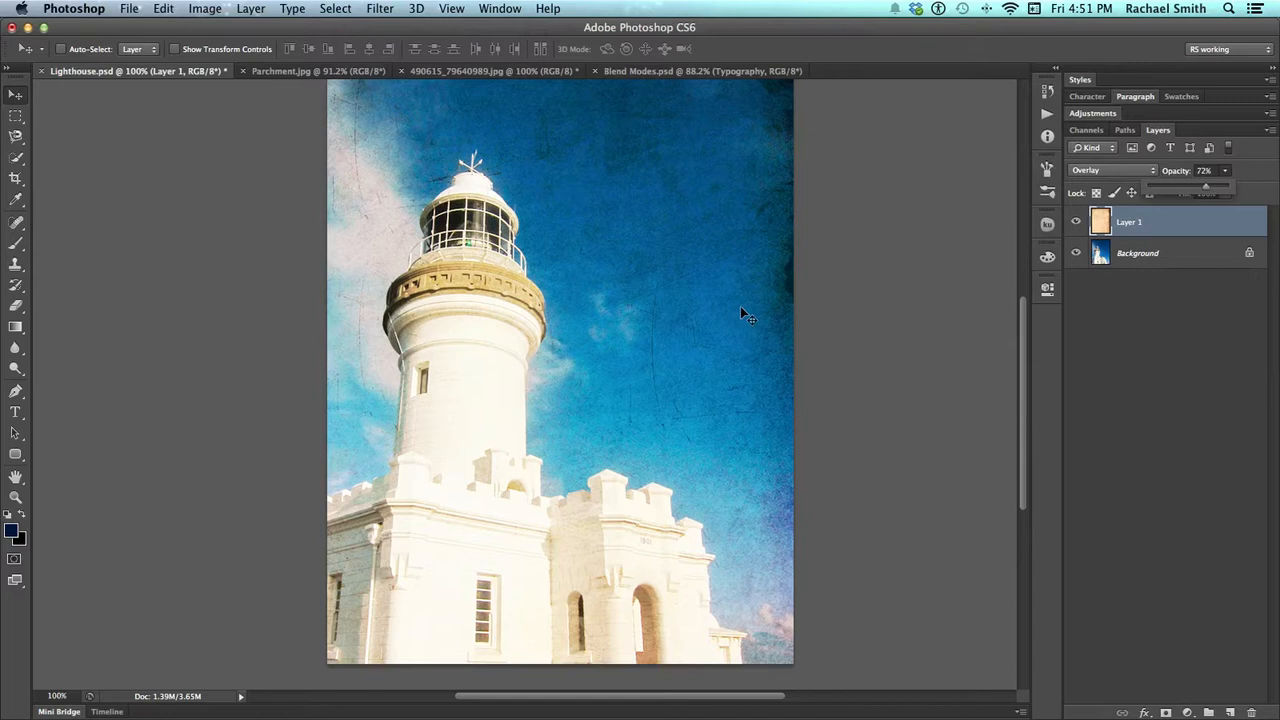
Add a layer mask to the parchment layer and paint black over the lighthouse with the Brush at 48% opacity
left_click(1165, 713)
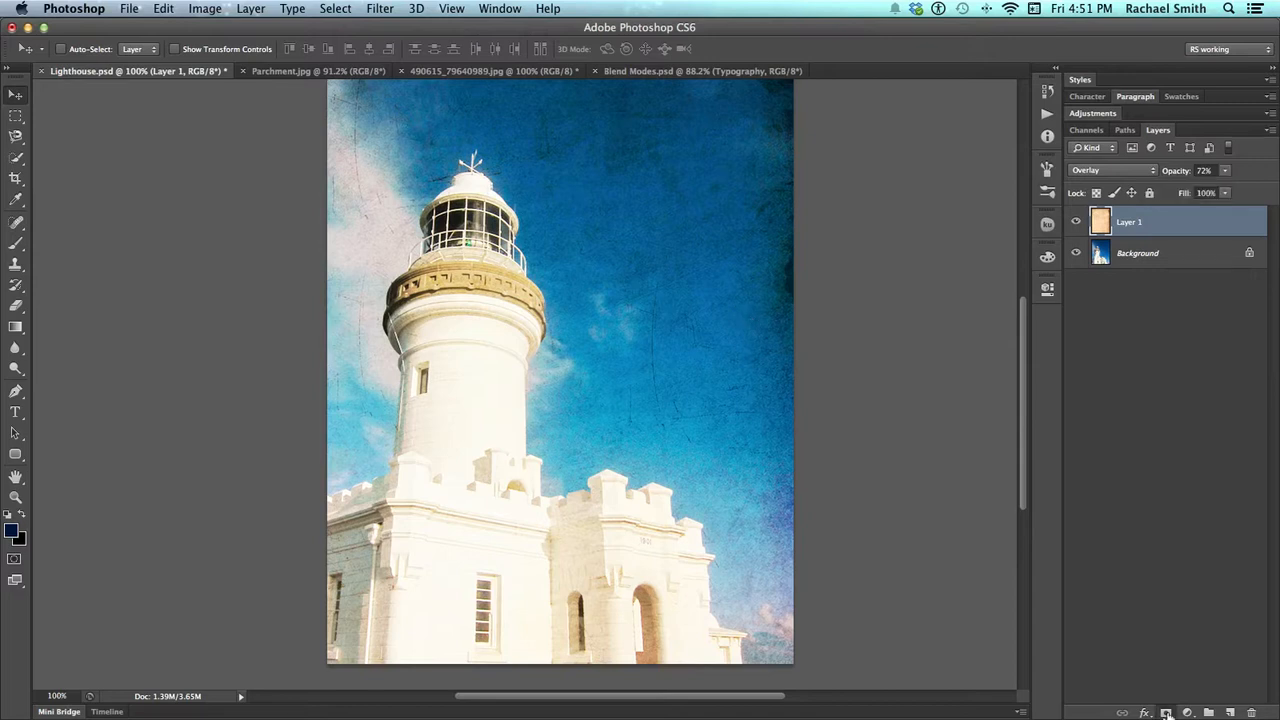
left_click(15, 242)
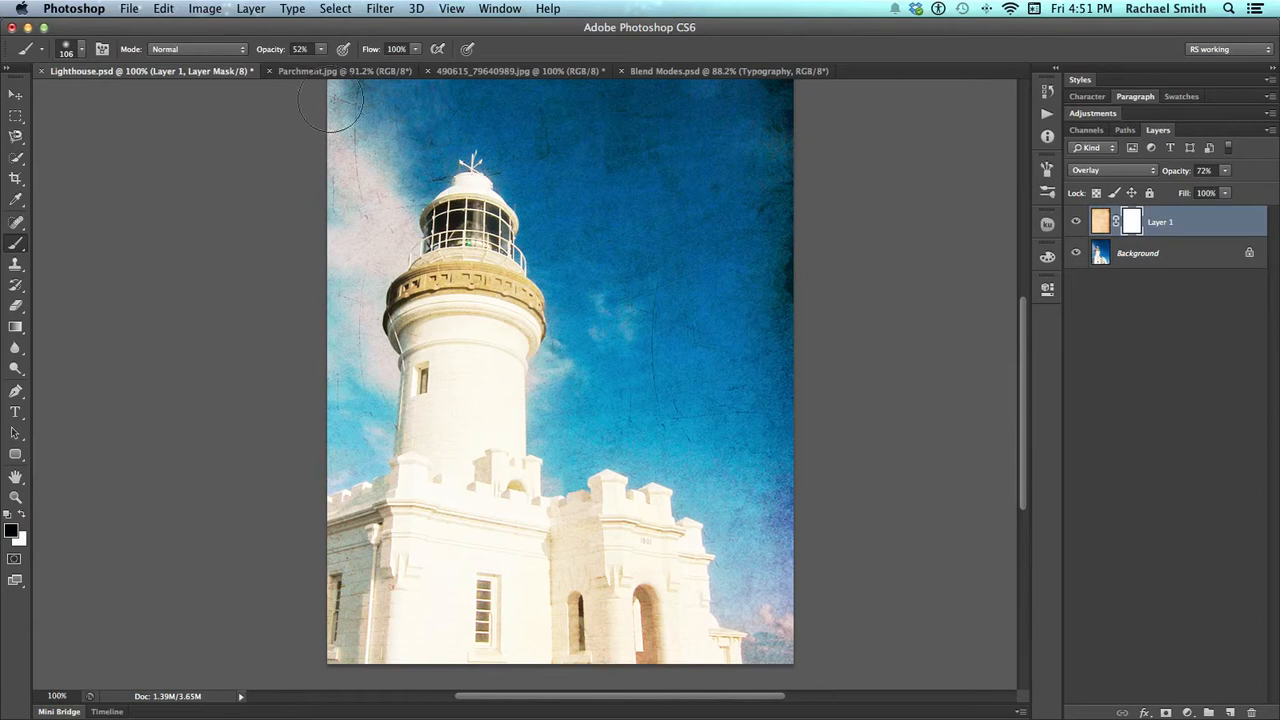
left_click(319, 50)
left_click_drag(321, 65, 318, 65)
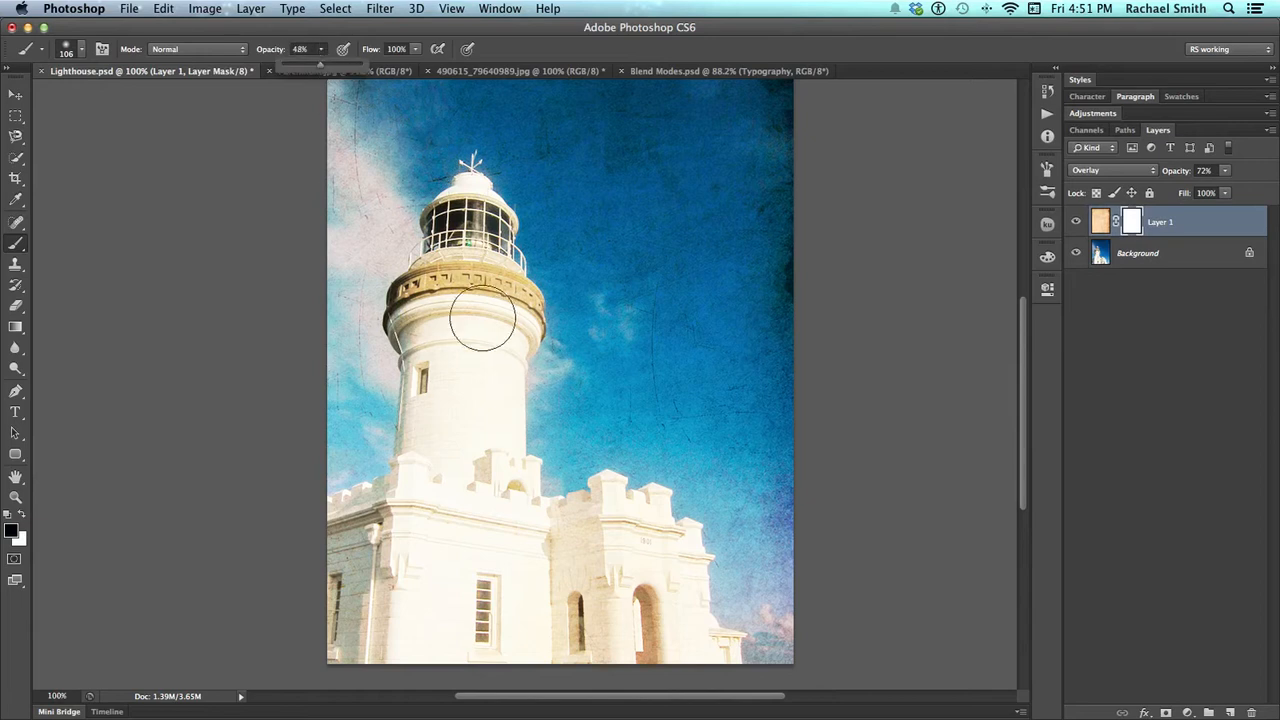
mouse_move(474, 245)
left_mouse_down()
mouse_move(463, 287)
mouse_move(426, 322)
mouse_move(461, 296)
mouse_move(474, 334)
mouse_move(454, 410)
mouse_move(487, 348)
mouse_move(464, 530)
mouse_move(458, 406)
mouse_move(442, 535)
mouse_move(473, 546)
mouse_move(485, 533)
mouse_move(511, 596)
mouse_move(582, 578)
mouse_move(519, 556)
mouse_move(604, 524)
mouse_move(646, 542)
mouse_move(659, 625)
mouse_move(661, 568)
mouse_move(680, 572)
mouse_move(706, 645)
mouse_move(687, 651)
mouse_move(622, 611)
mouse_move(607, 648)
mouse_move(497, 650)
mouse_move(615, 622)
mouse_move(371, 633)
mouse_move(312, 603)
mouse_move(325, 563)
mouse_move(401, 521)
mouse_move(305, 529)
mouse_move(480, 425)
mouse_move(438, 284)
left_mouse_up()
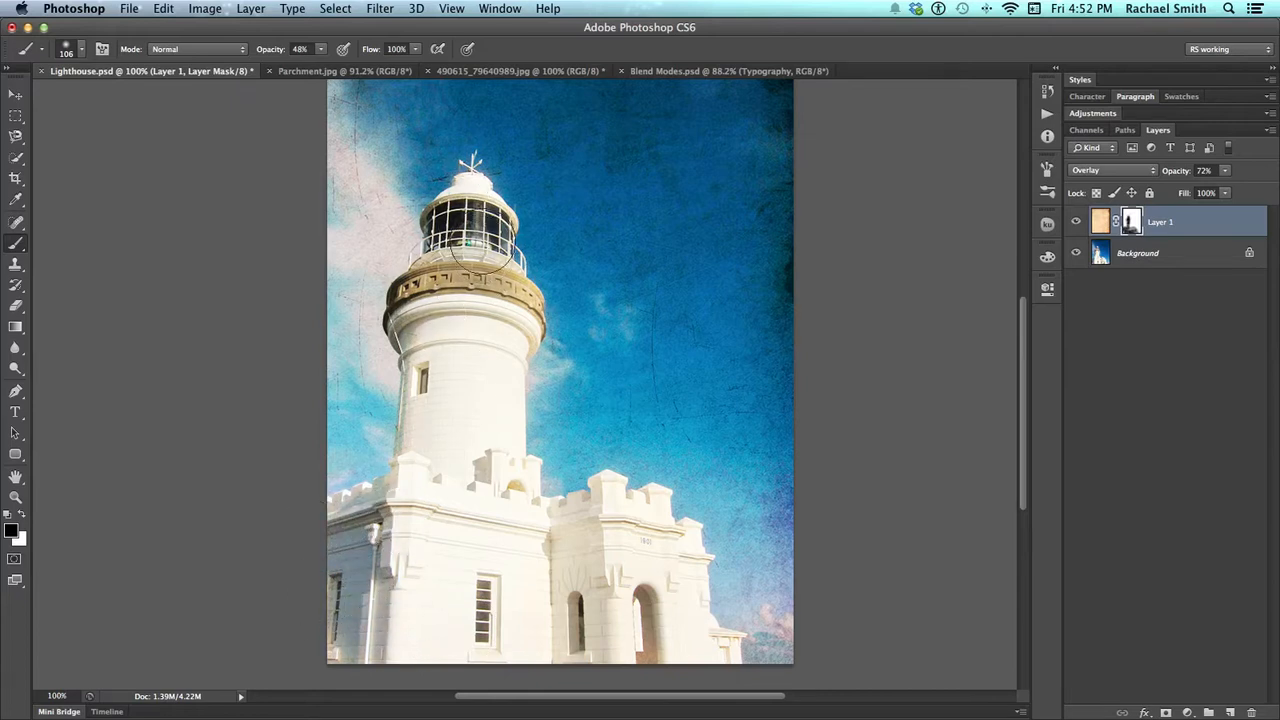
mouse_move(529, 357)
left_mouse_down()
mouse_move(500, 429)
mouse_move(510, 500)
left_mouse_up()
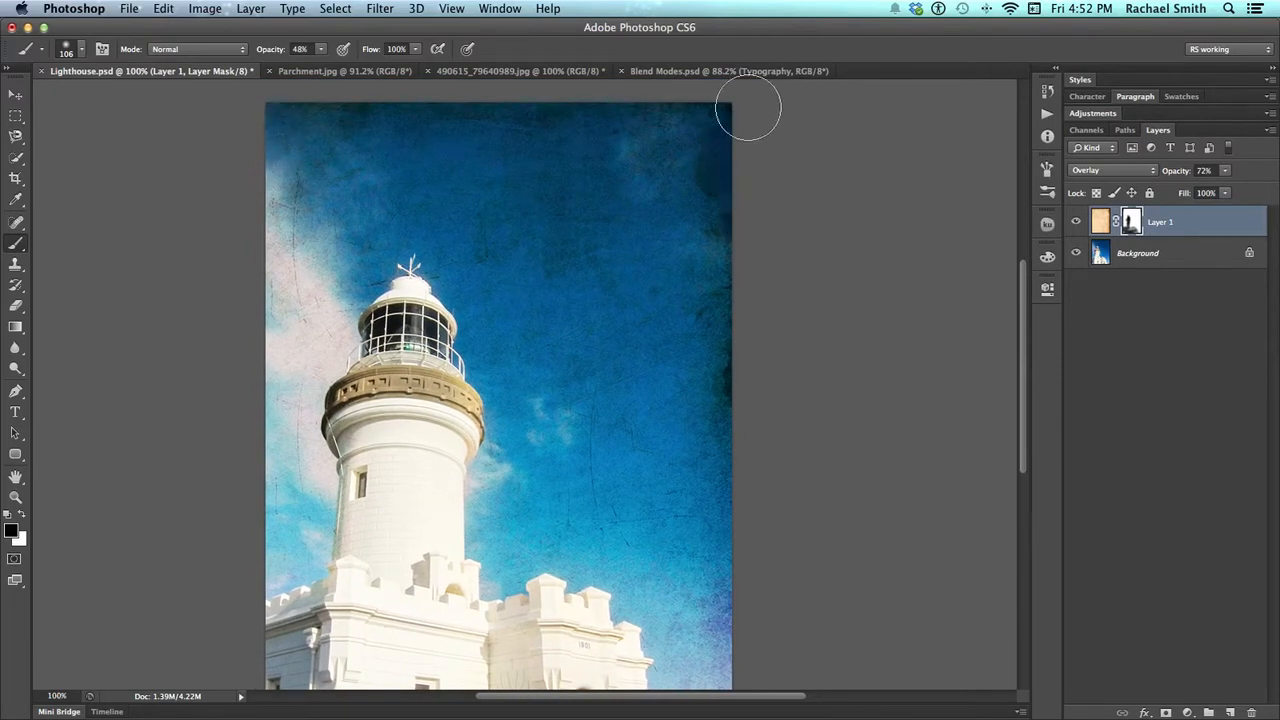
Paint black on the parchment mask along the sky's dark right edge and upper left corner to soften the texture
mouse_move(773, 452)
left_mouse_down()
mouse_move(765, 402)
mouse_move(740, 391)
mouse_move(731, 355)
mouse_move(722, 568)
left_mouse_up()
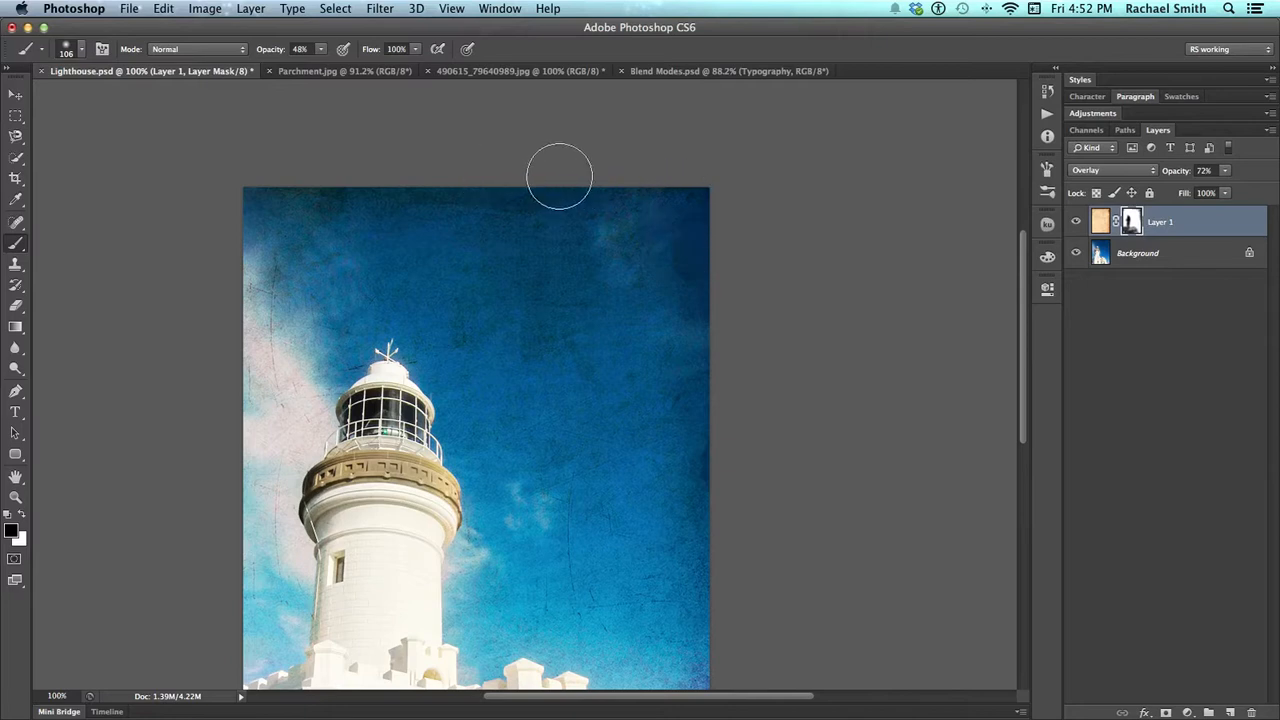
mouse_move(300, 200)
left_mouse_down()
mouse_move(271, 251)
mouse_move(274, 316)
left_mouse_up()
left_click_drag(510, 367, 564, 197)
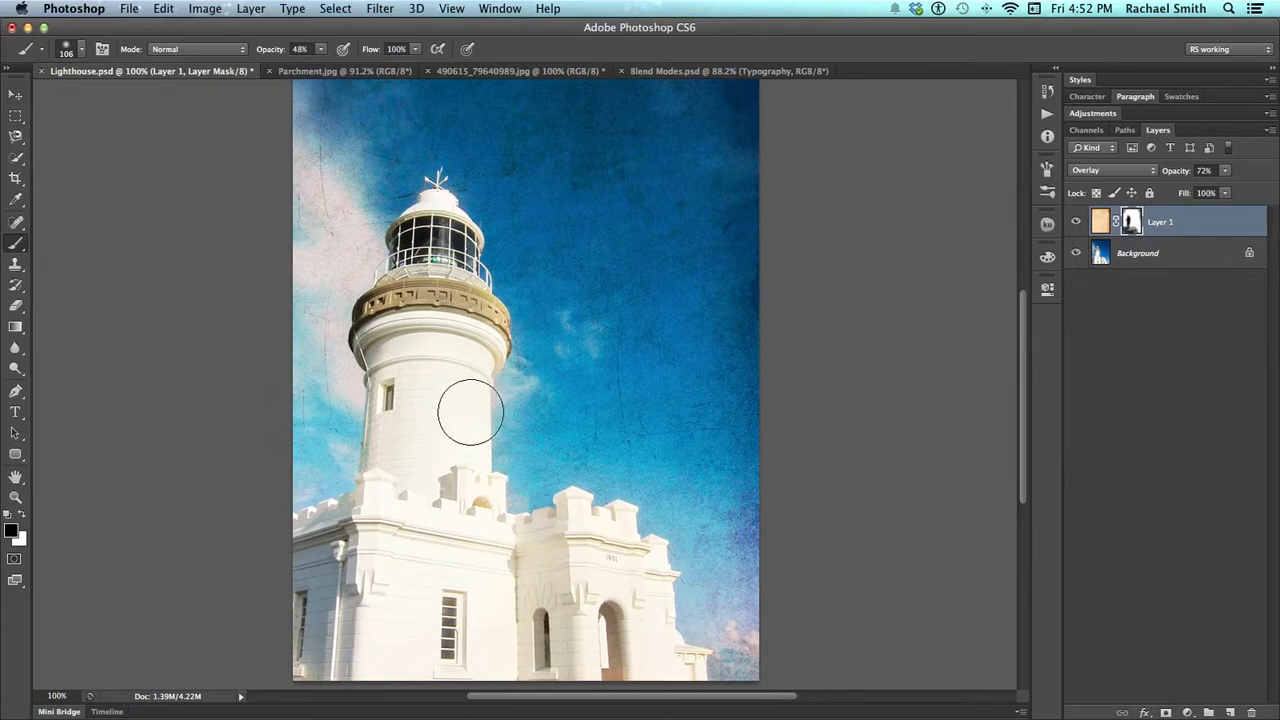
Examine the masked lighthouse tower and lower building at 200% zoom, then return to 100%
key("z")
left_click(440, 418)
left_click_drag(429, 451, 429, 513)
scroll(429, 513, "up", 3)
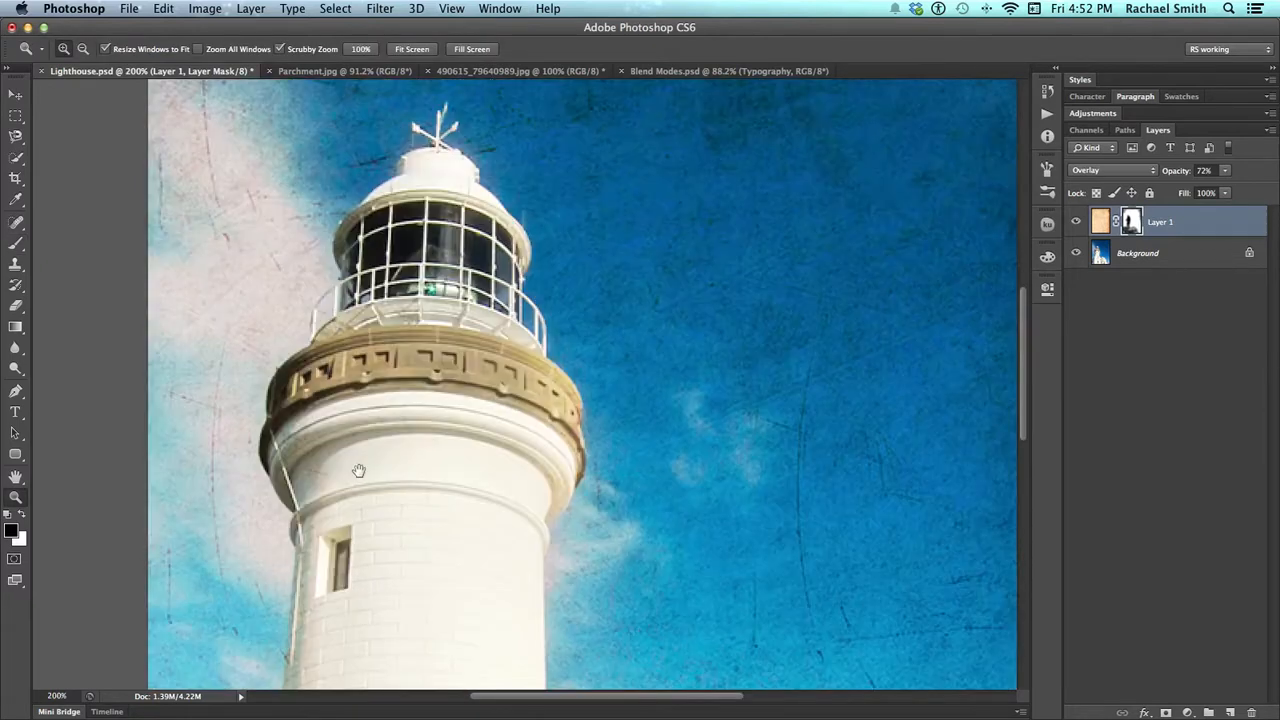
scroll(471, 468, "down", 5)
scroll(474, 412, "down", 4)
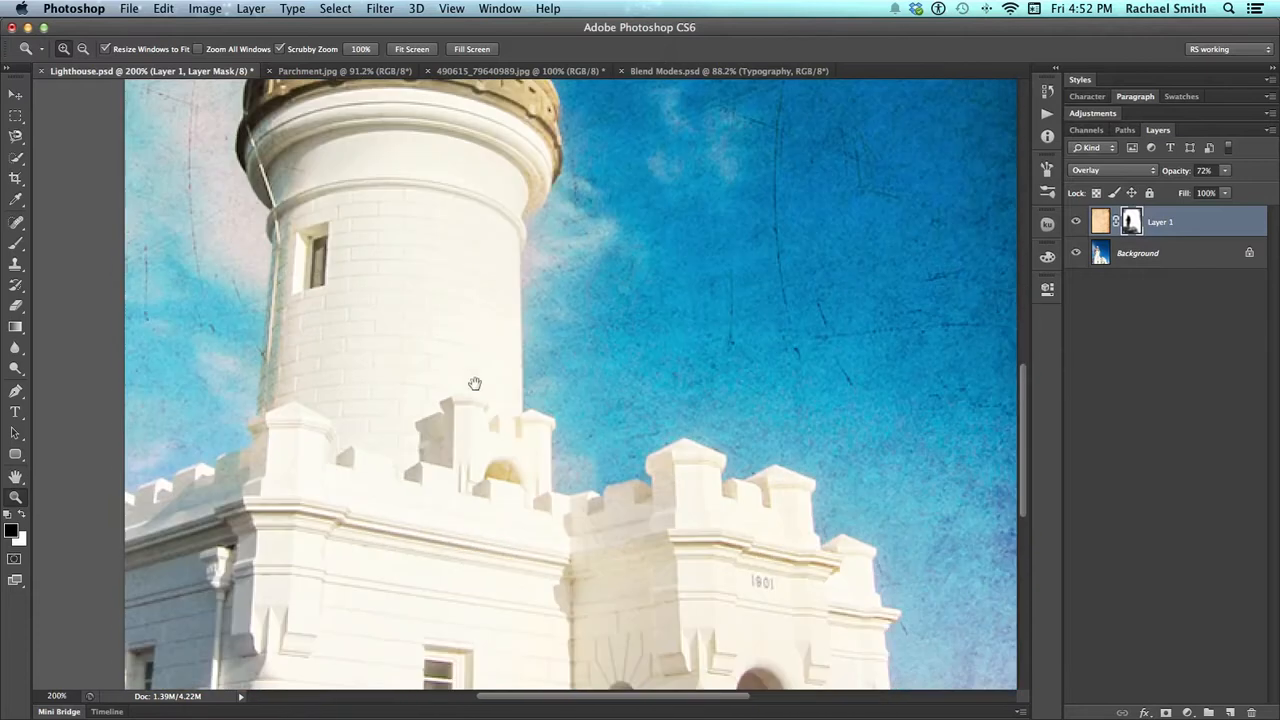
left_click(476, 452, "alt")
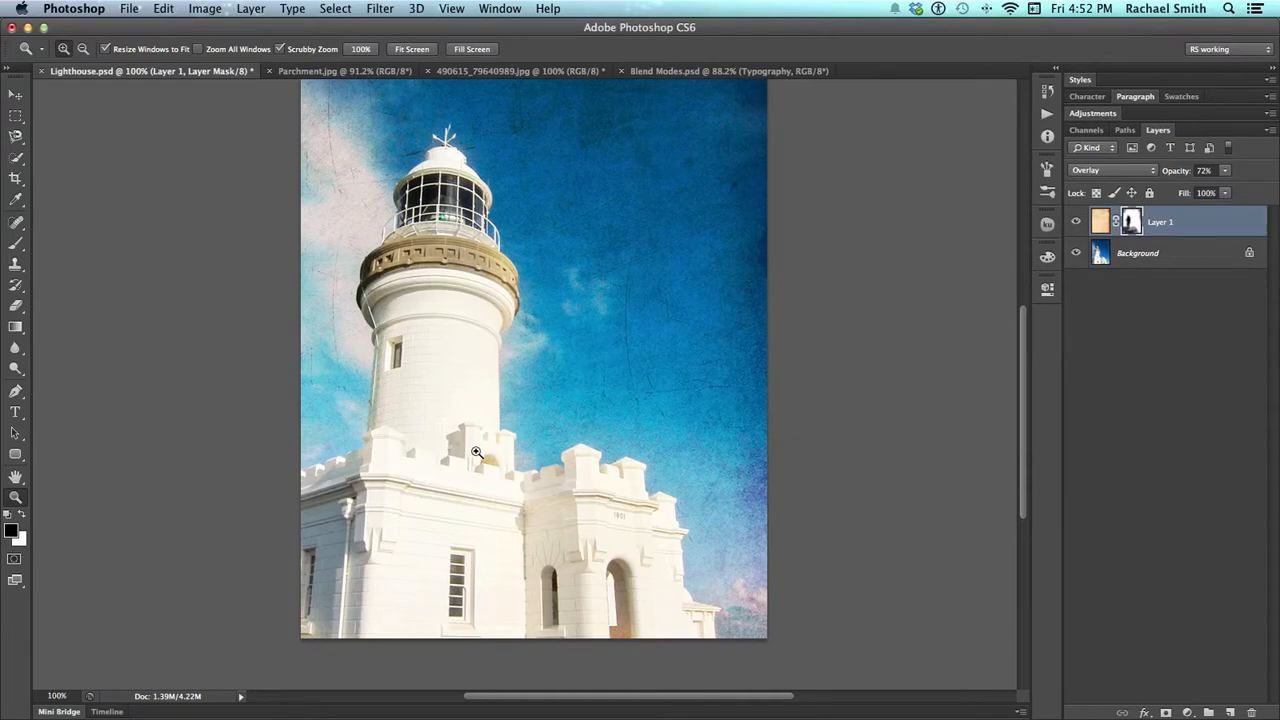
Copy the compass image from 490615_79640989.jpg into Lighthouse.psd as a new top layer, centred across the photo
left_click_drag(564, 455, 541, 508)
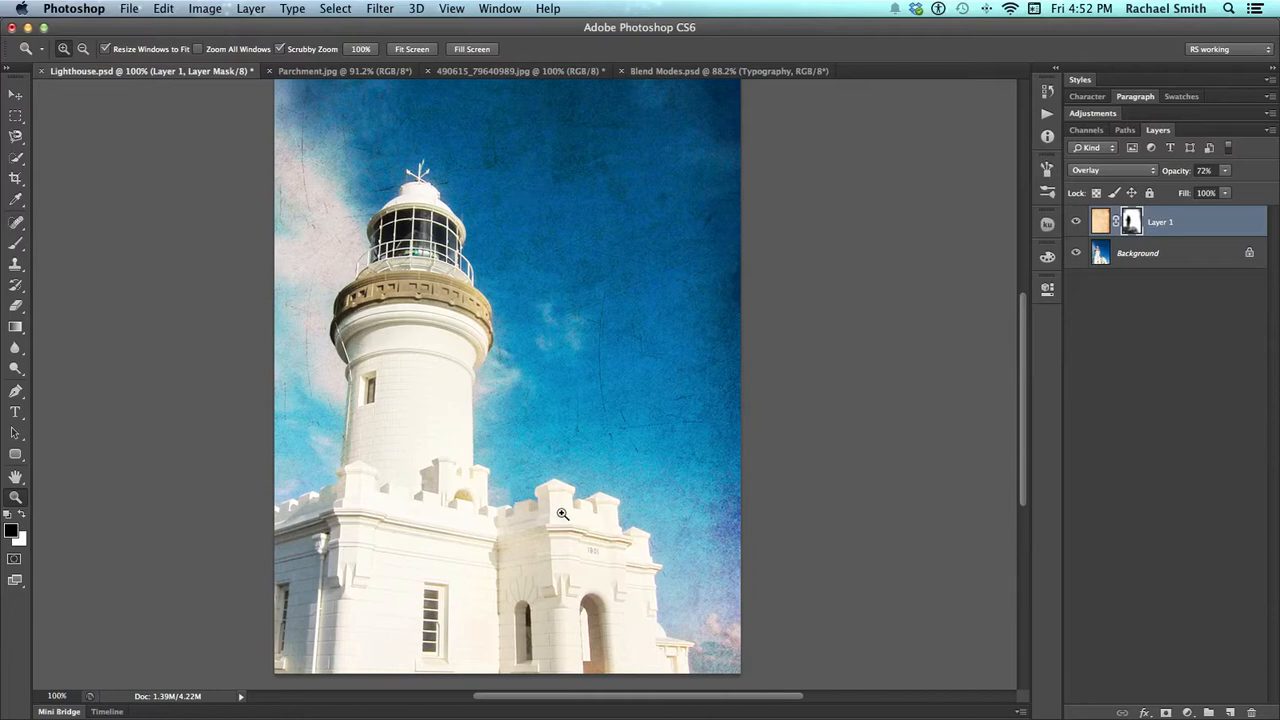
left_click(484, 72)
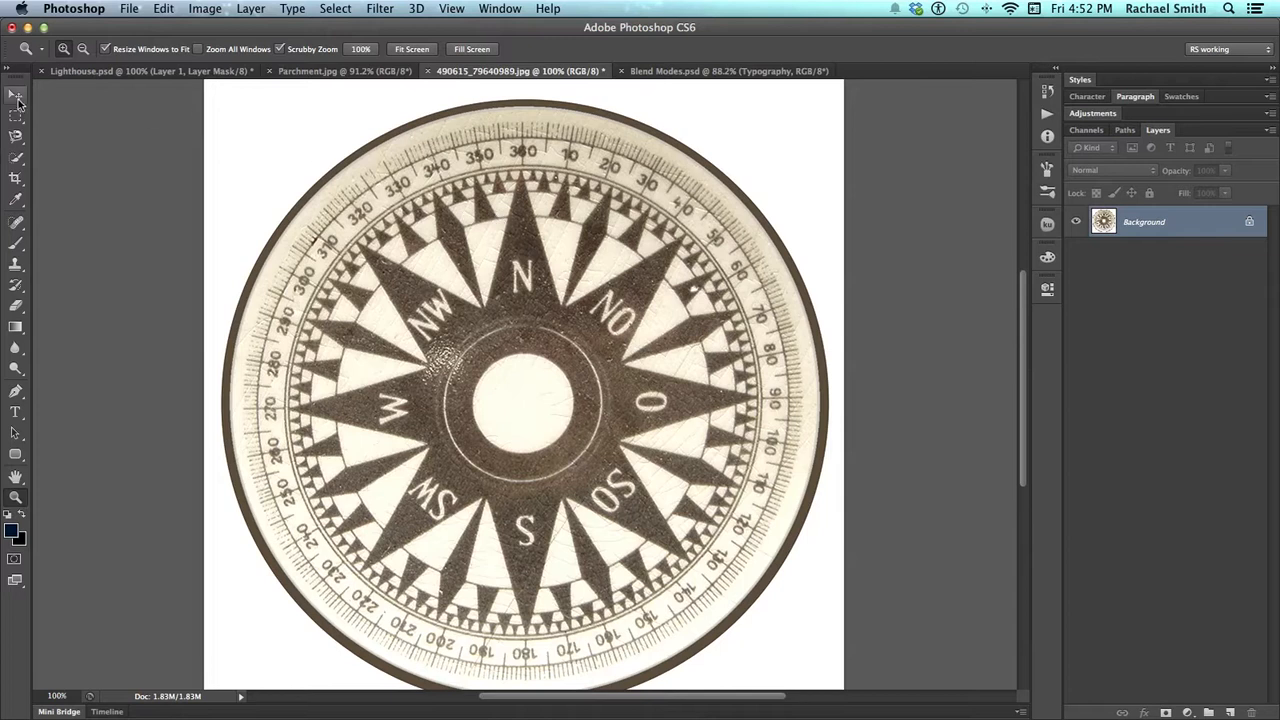
left_click(17, 96)
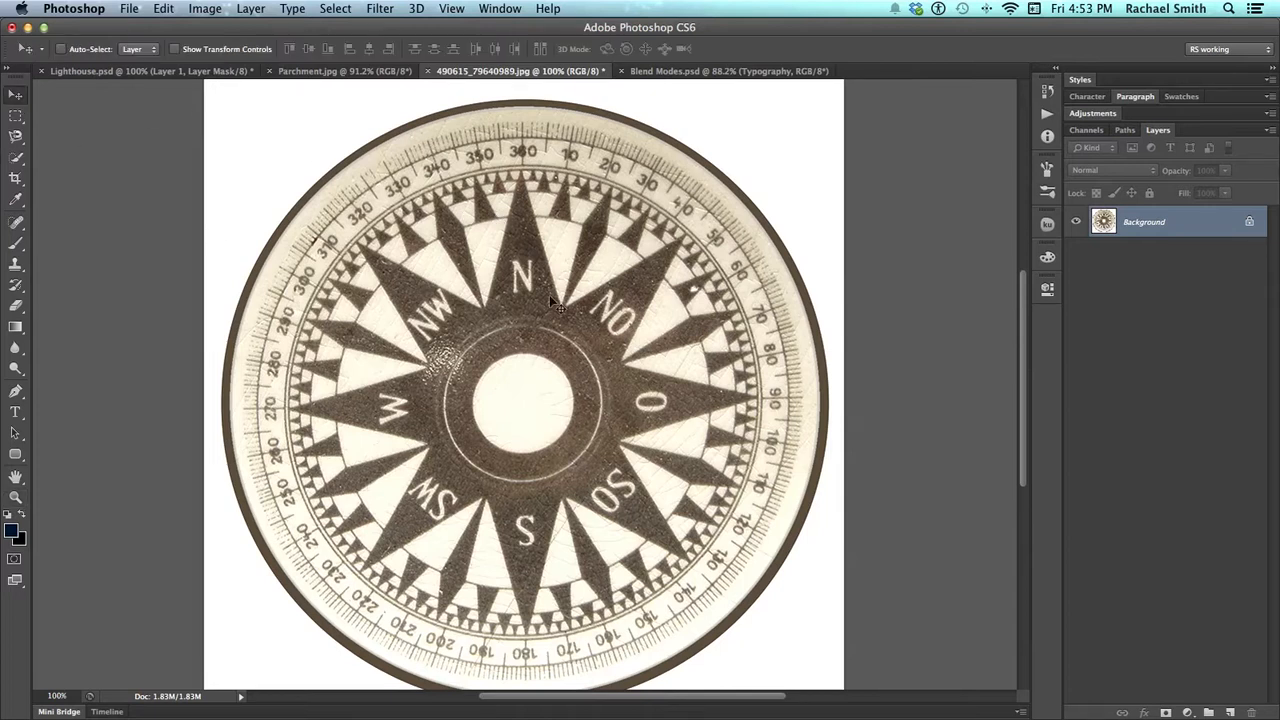
left_click_drag(575, 352, 198, 177)
left_click_drag(497, 314, 561, 357)
scroll(561, 358, "down", 2)
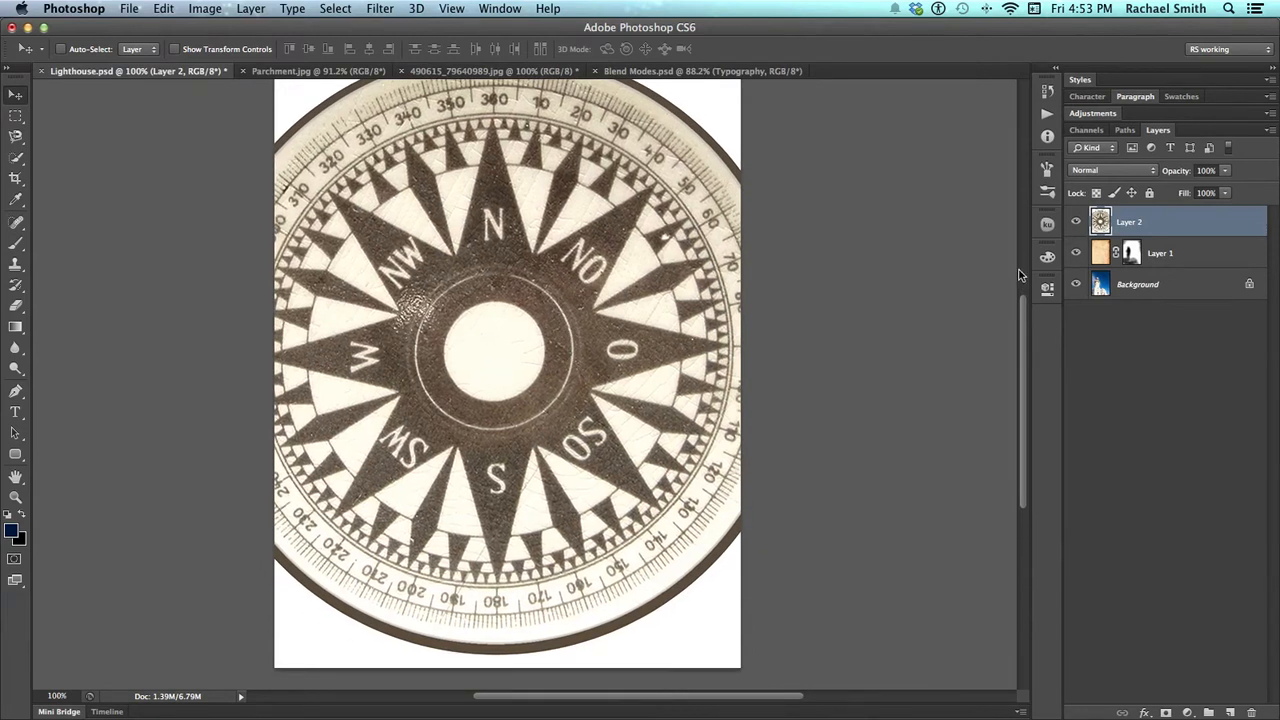
Compare the compass layer's blend modes from Darken through Lighten, Hard Light, Difference, Divide and Color, returning to Normal
left_click(1113, 170)
left_click(1108, 200)
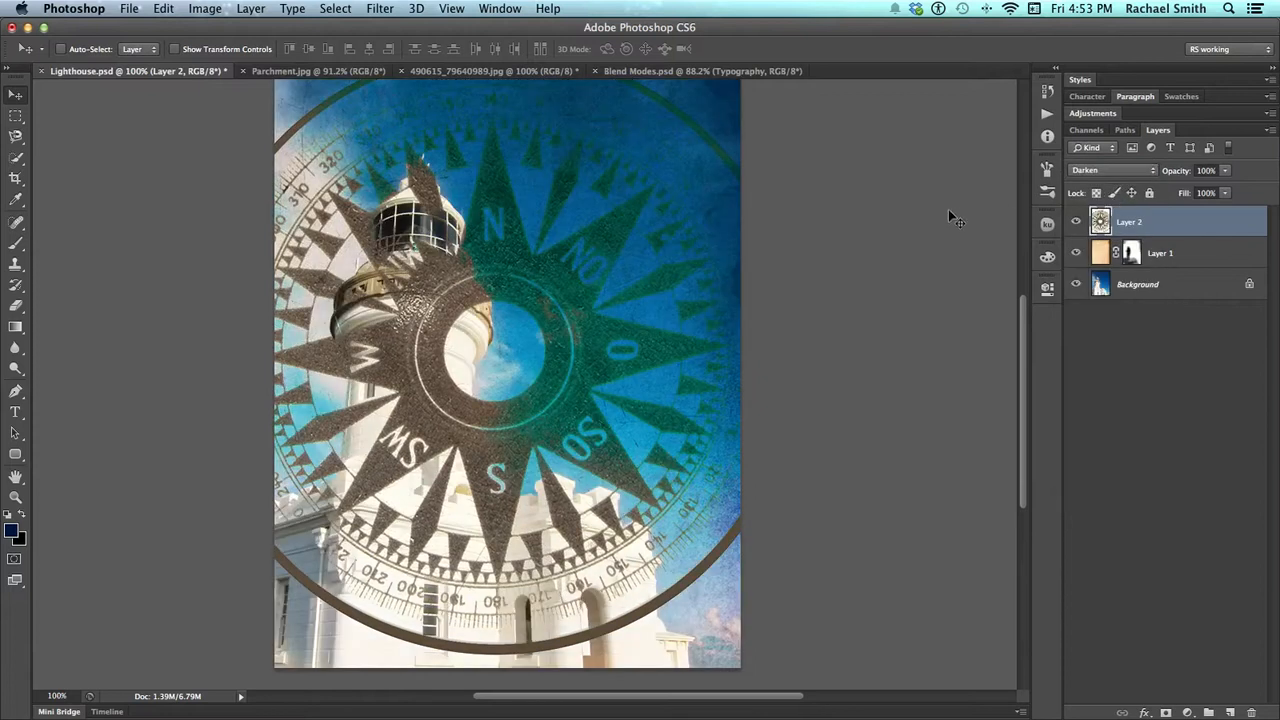
key("shift+plus")
key("shift+plus")
key("shift+plus")
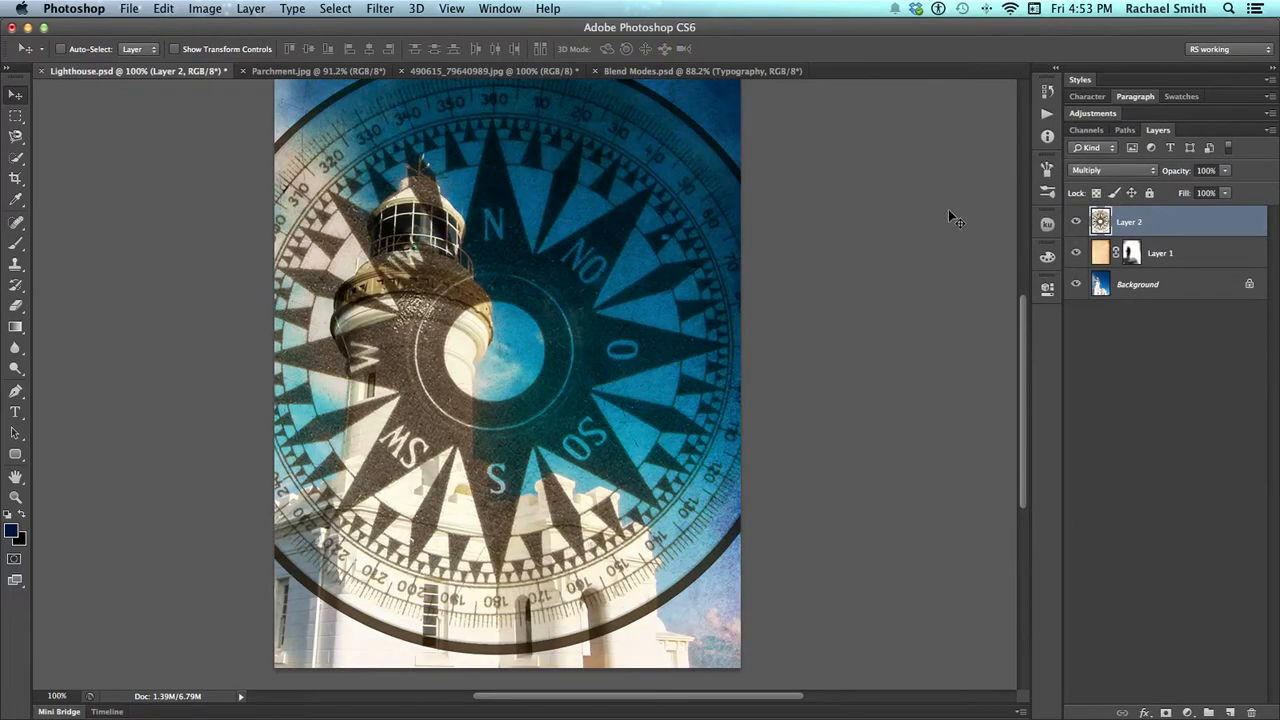
key("shift+plus")
key("shift+plus")
key("shift+plus")
key("shift+plus")
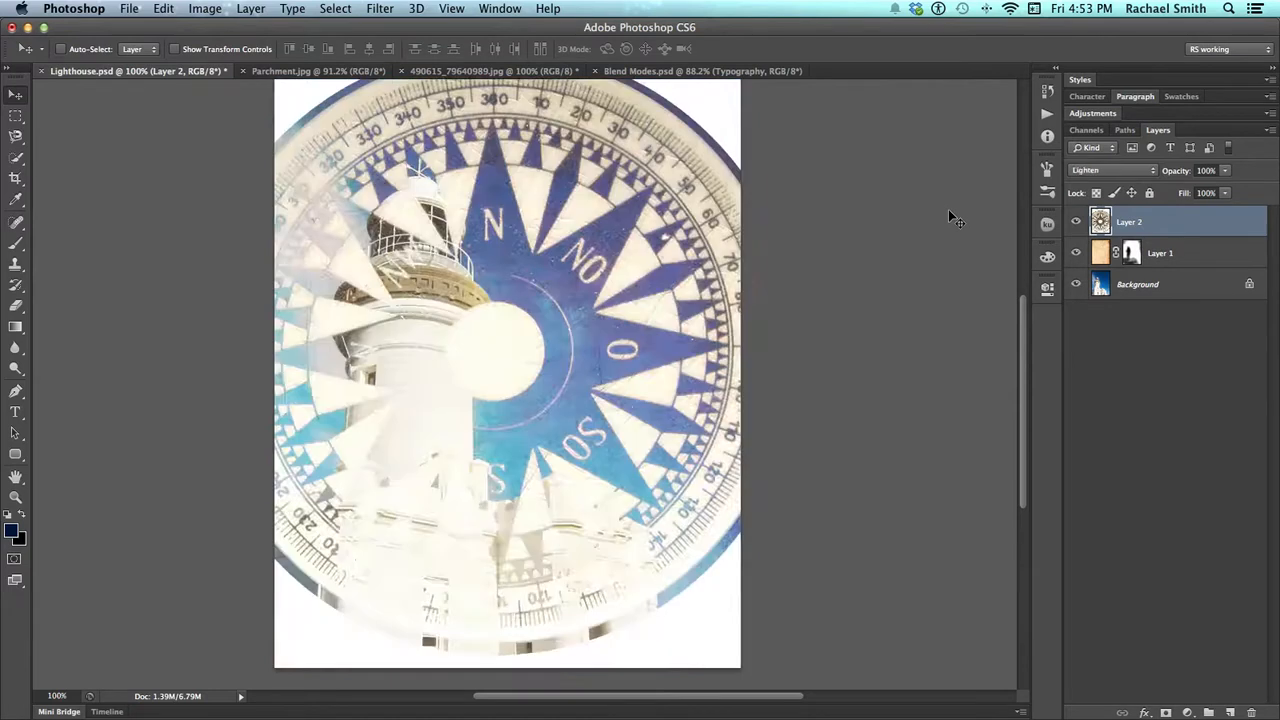
key("shift+plus")
key("shift+plus")
key("shift+plus")
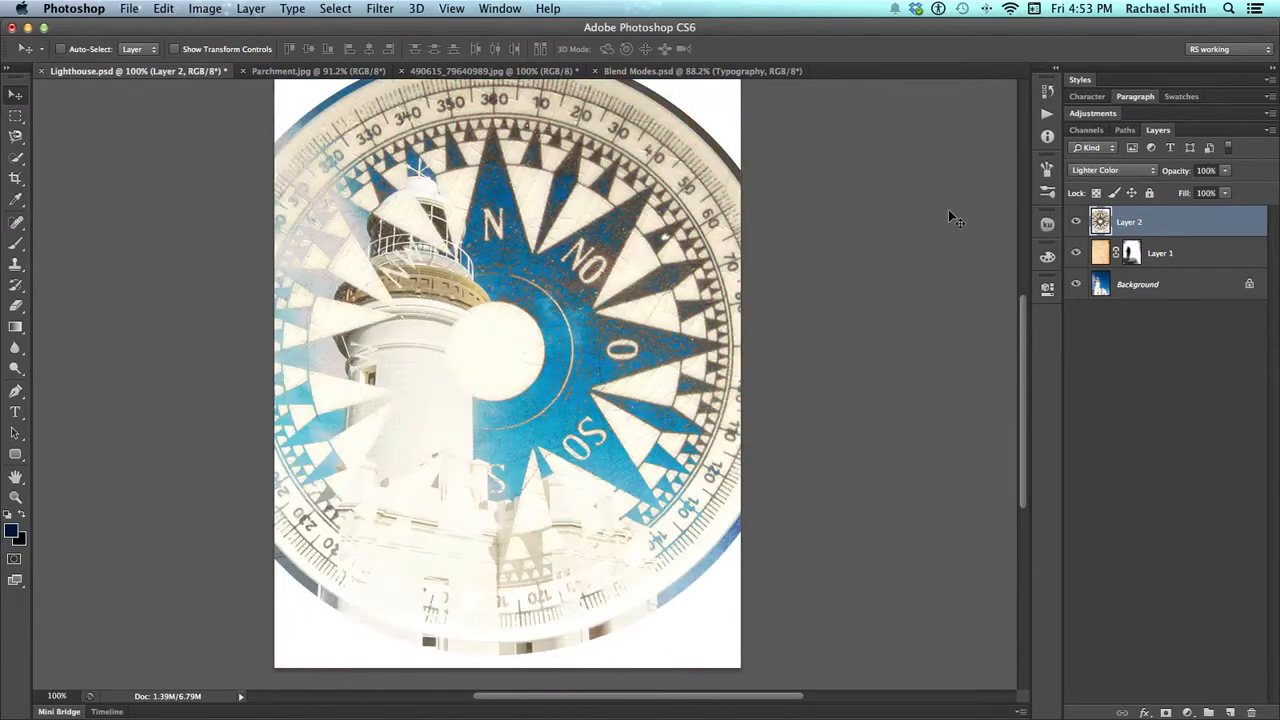
key("shift+plus")
key("shift+plus")
key("shift+plus")
key("shift+plus")
key("shift+plus")
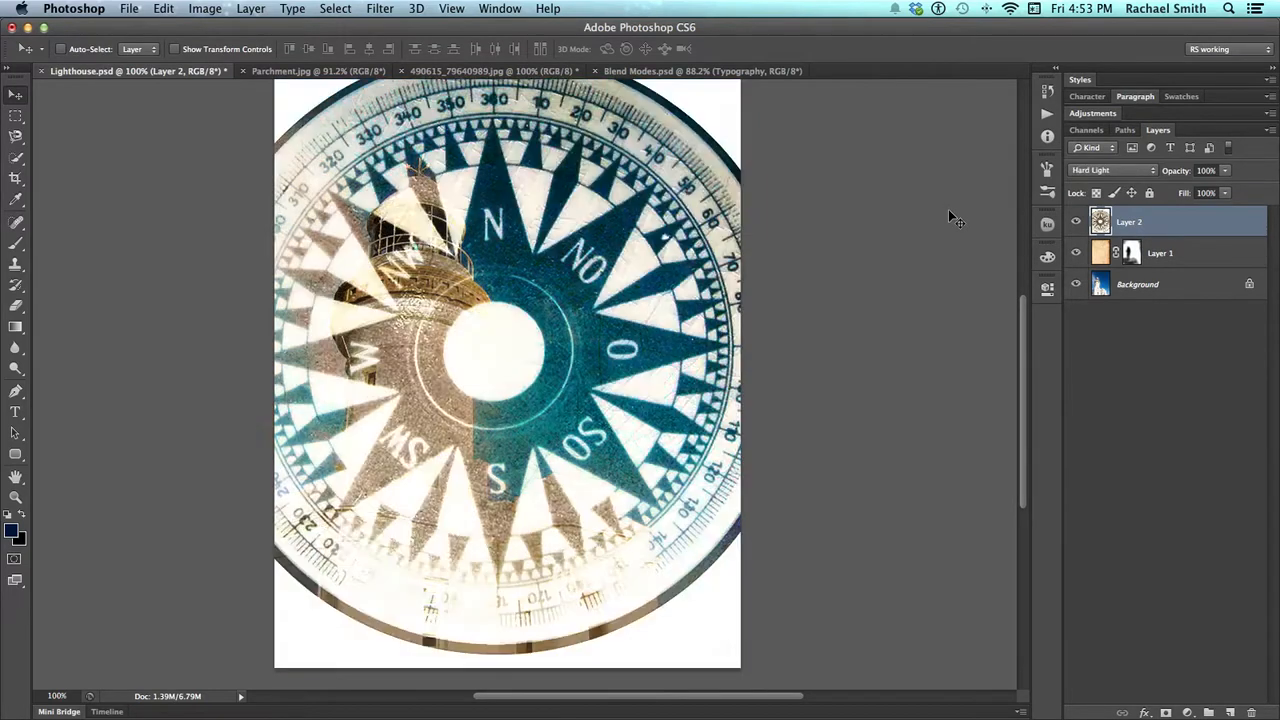
key("shift+plus")
key("shift+plus")
key("shift+plus")
key("shift+plus")
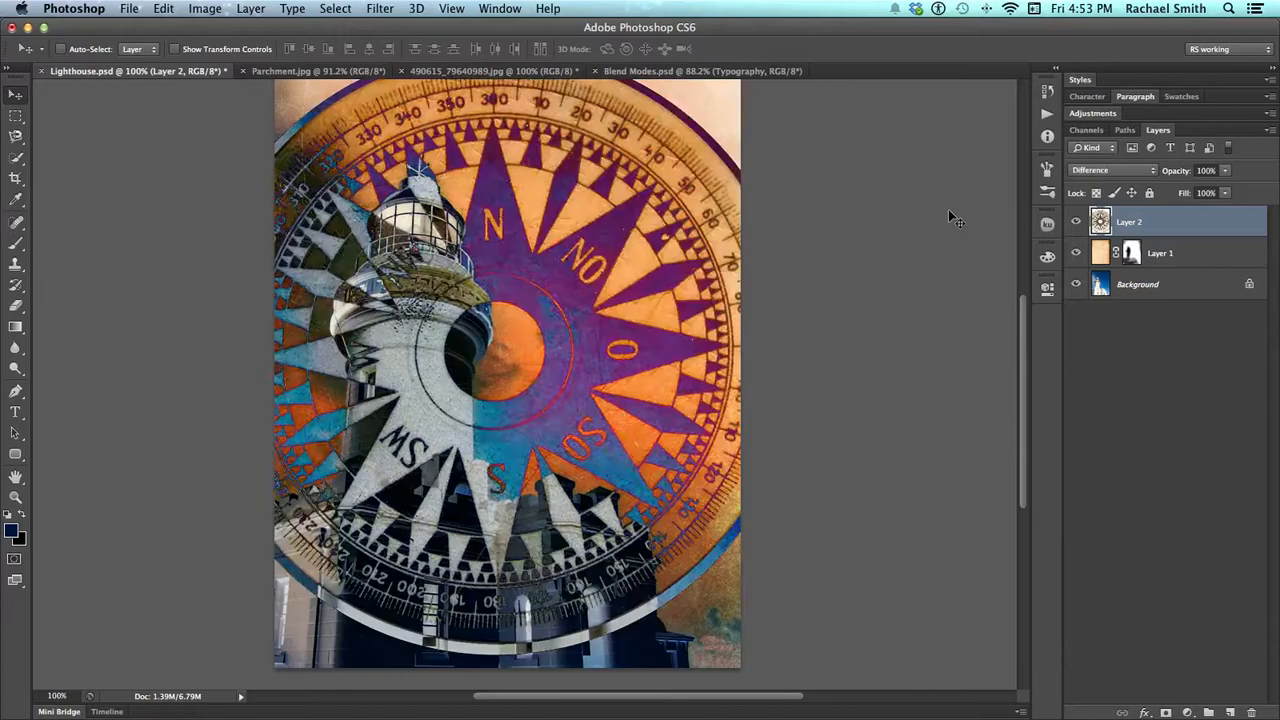
key("shift+plus")
key("shift+plus")
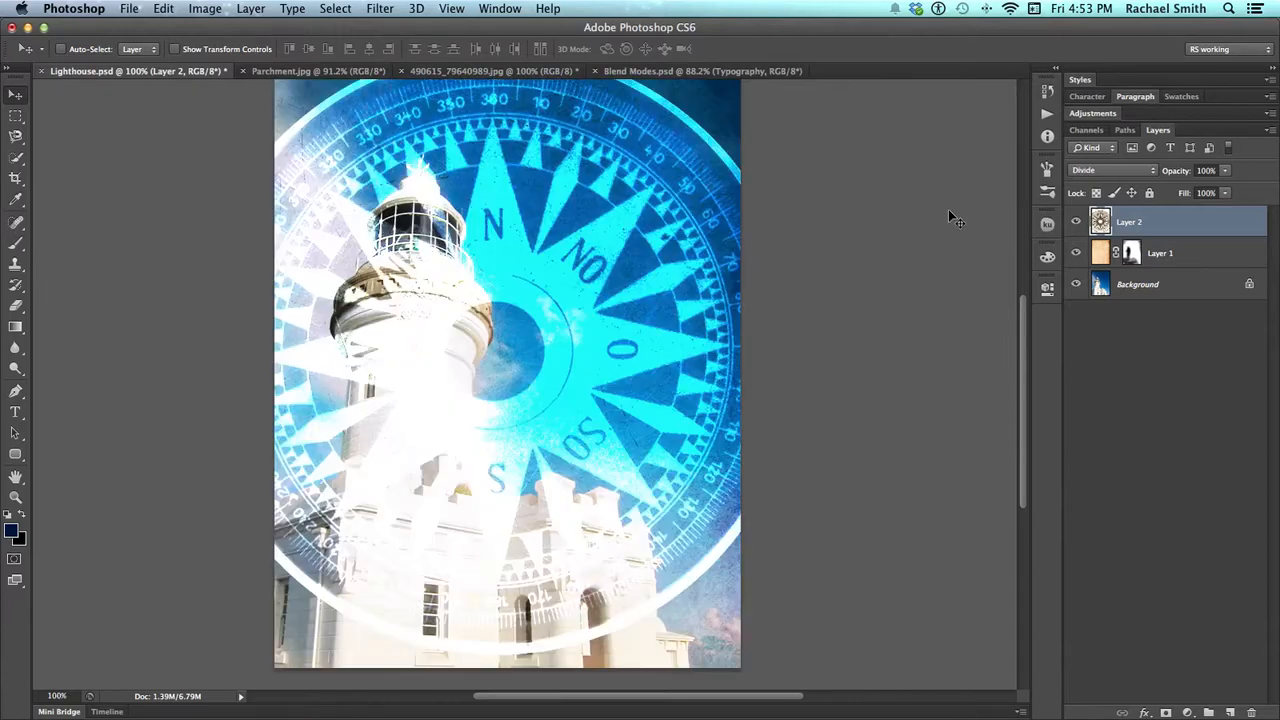
key("shift+plus")
key("shift+plus")
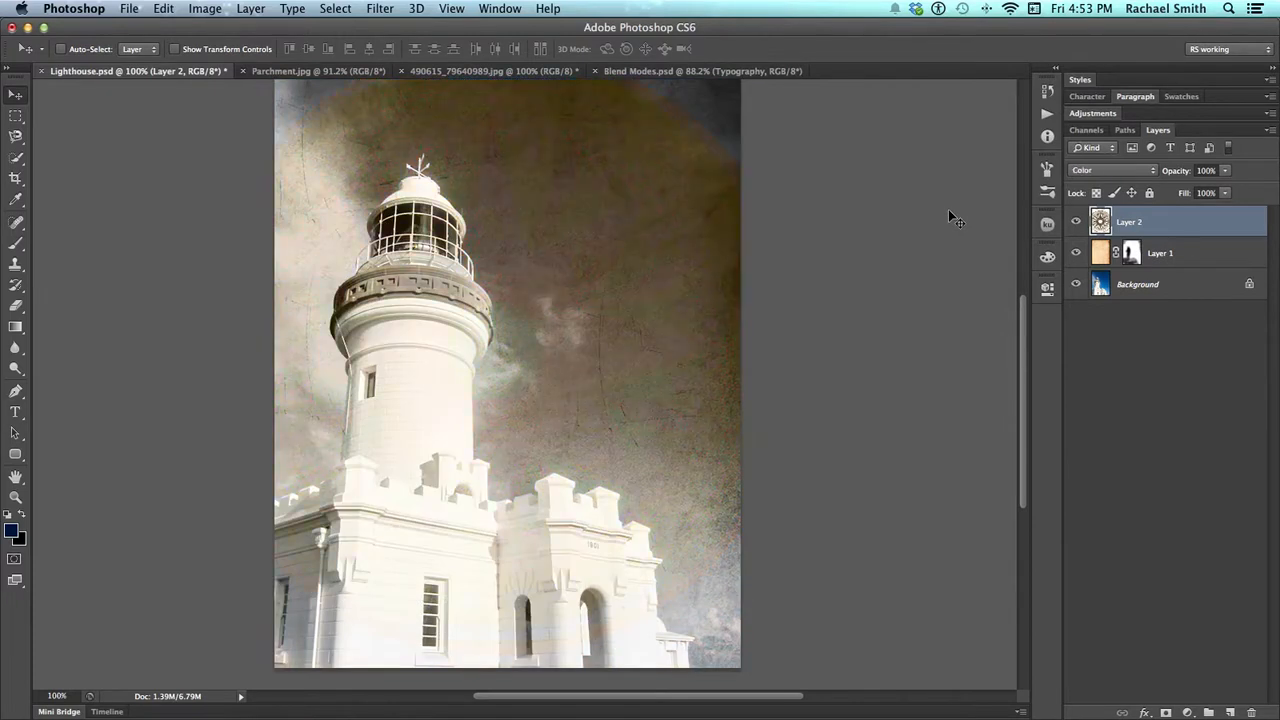
key("shift+plus")
key("shift+plus")
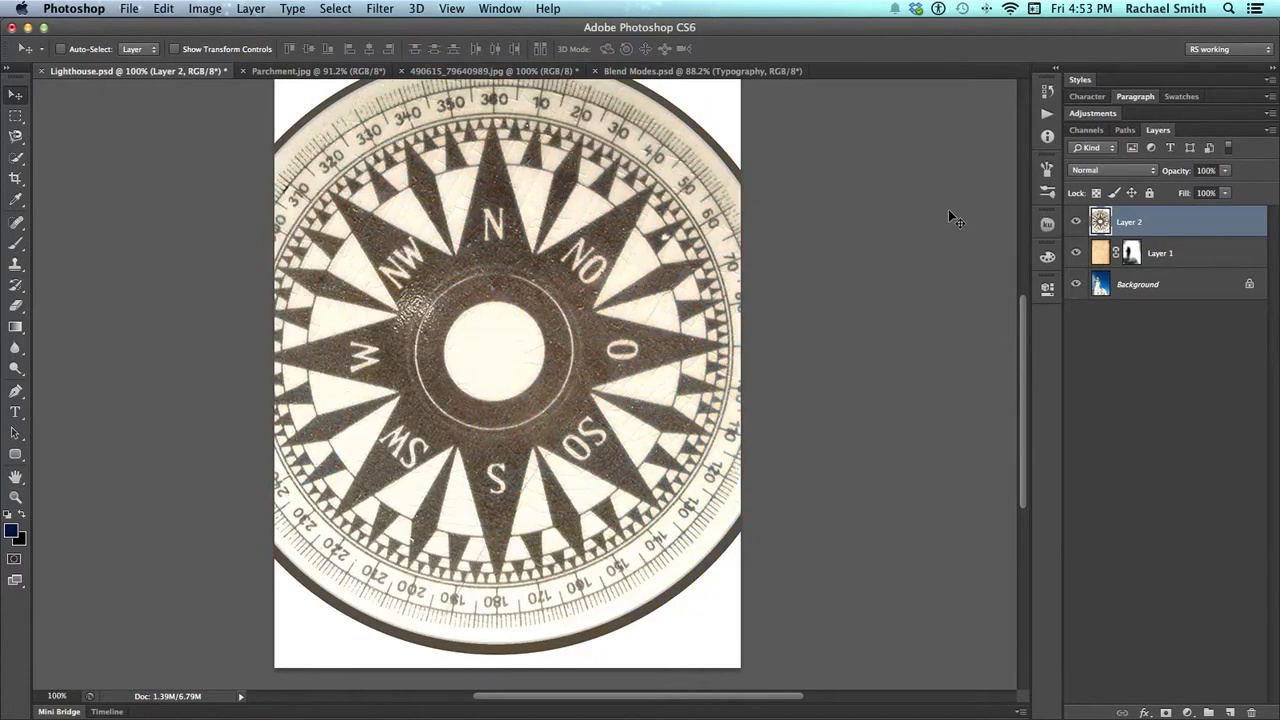
Set the compass layer's blend mode to Multiply
key("shift+plus")
key("shift+plus")
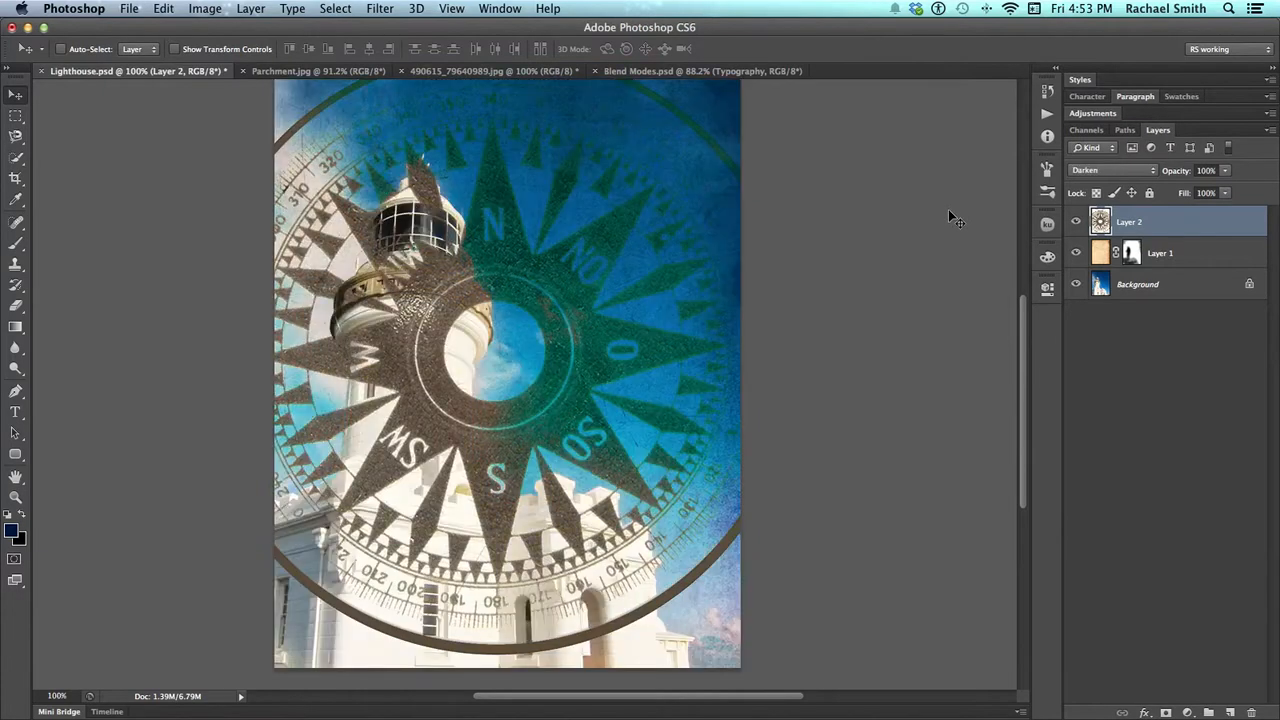
key("shift+plus")
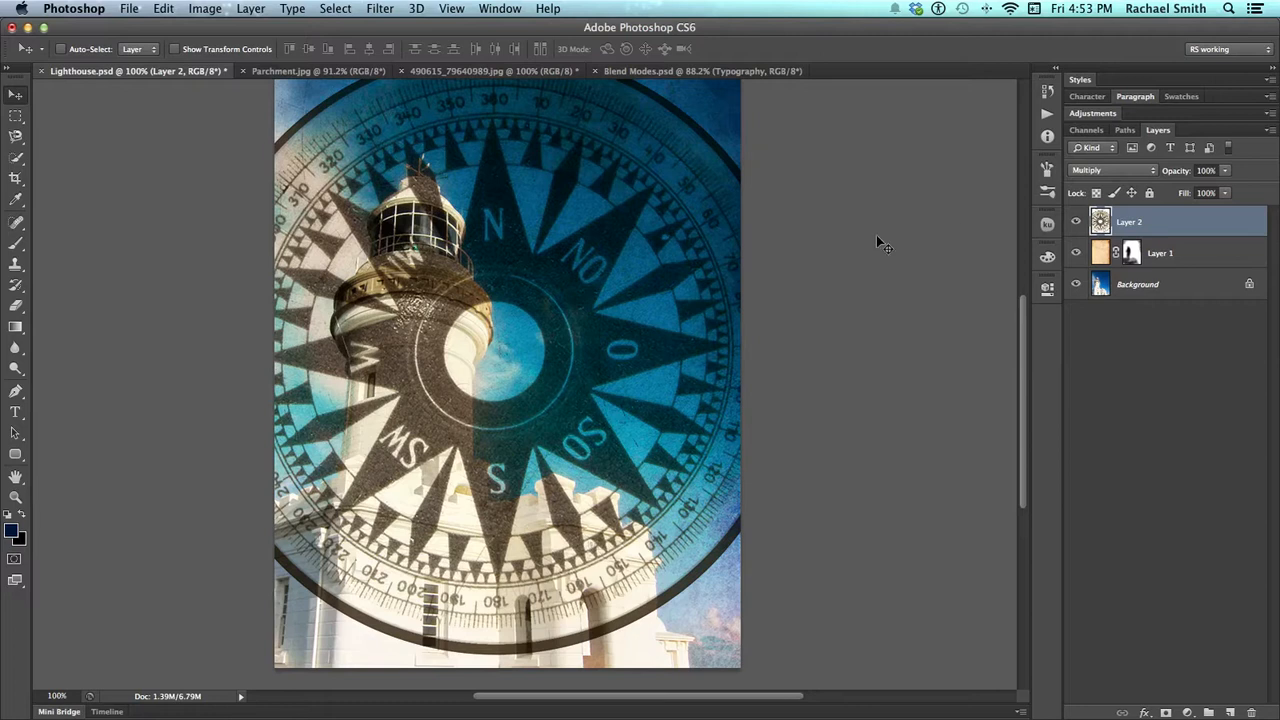
Reposition the compass layer up and to the left so its centre sits over the upper part of the lighthouse tower
left_click_drag(794, 254, 788, 333)
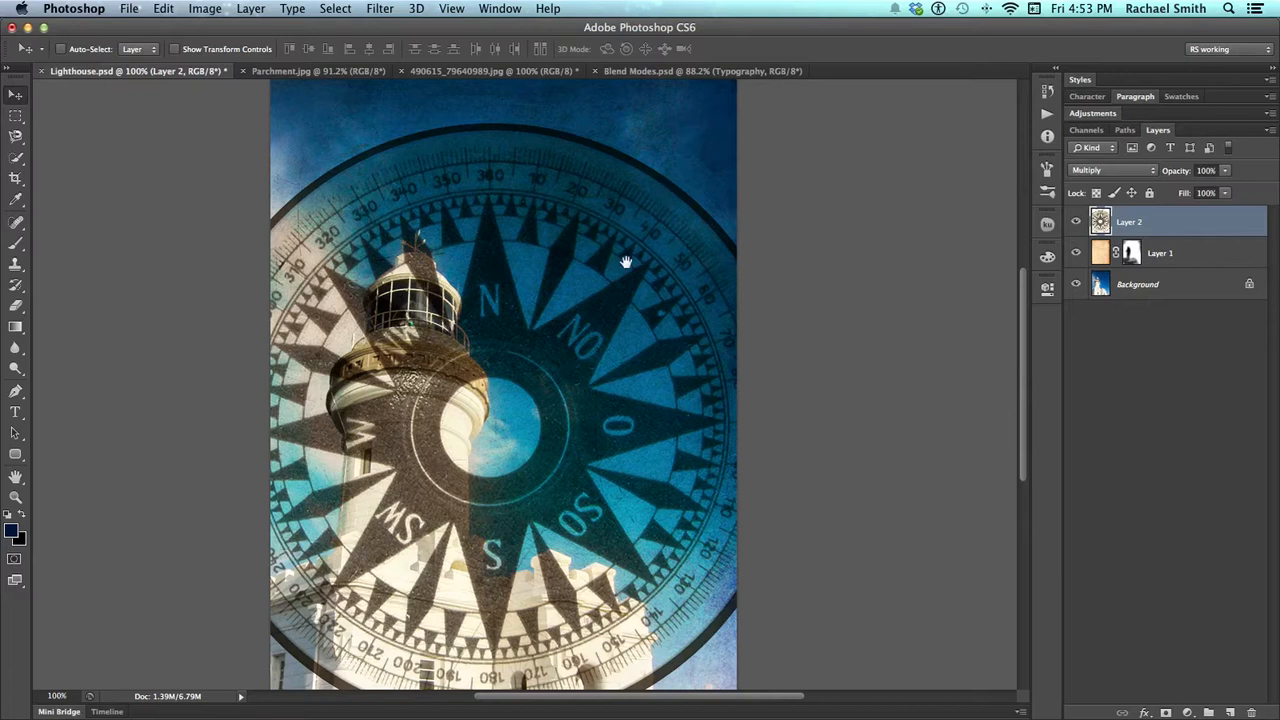
left_click_drag(651, 277, 635, 227)
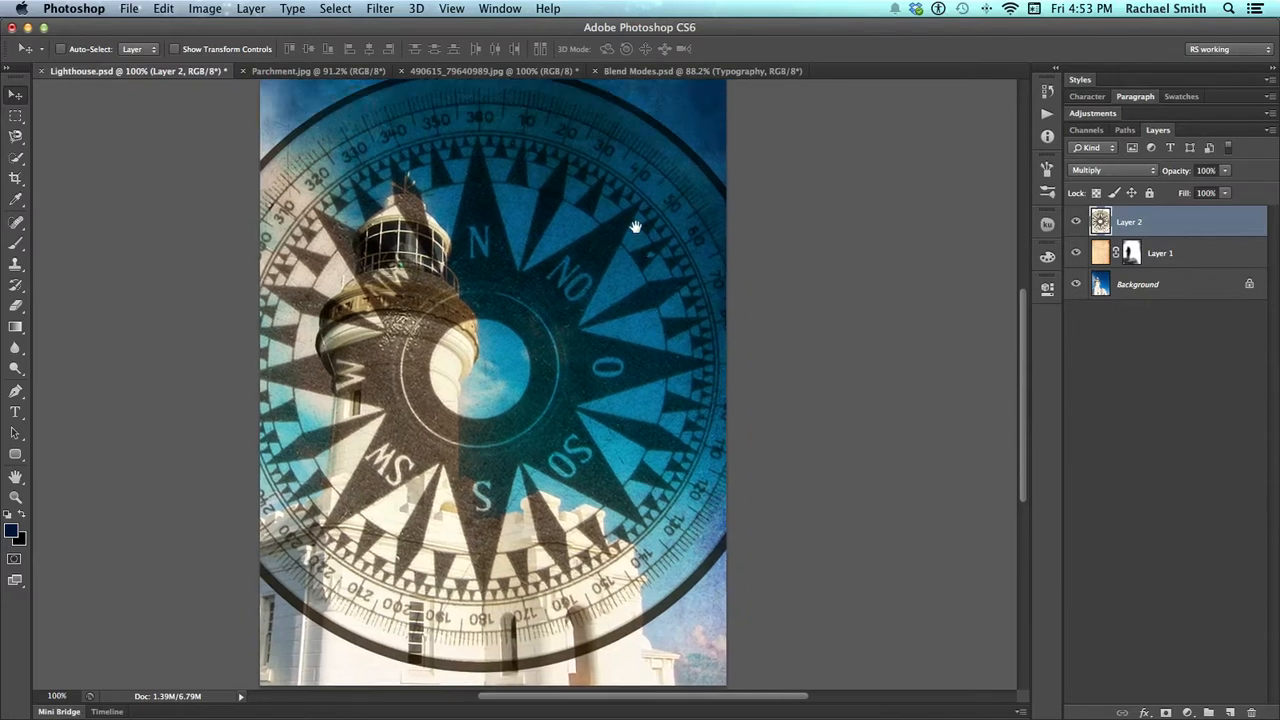
left_click_drag(636, 336, 595, 322)
scroll(540, 320, "up", 3)
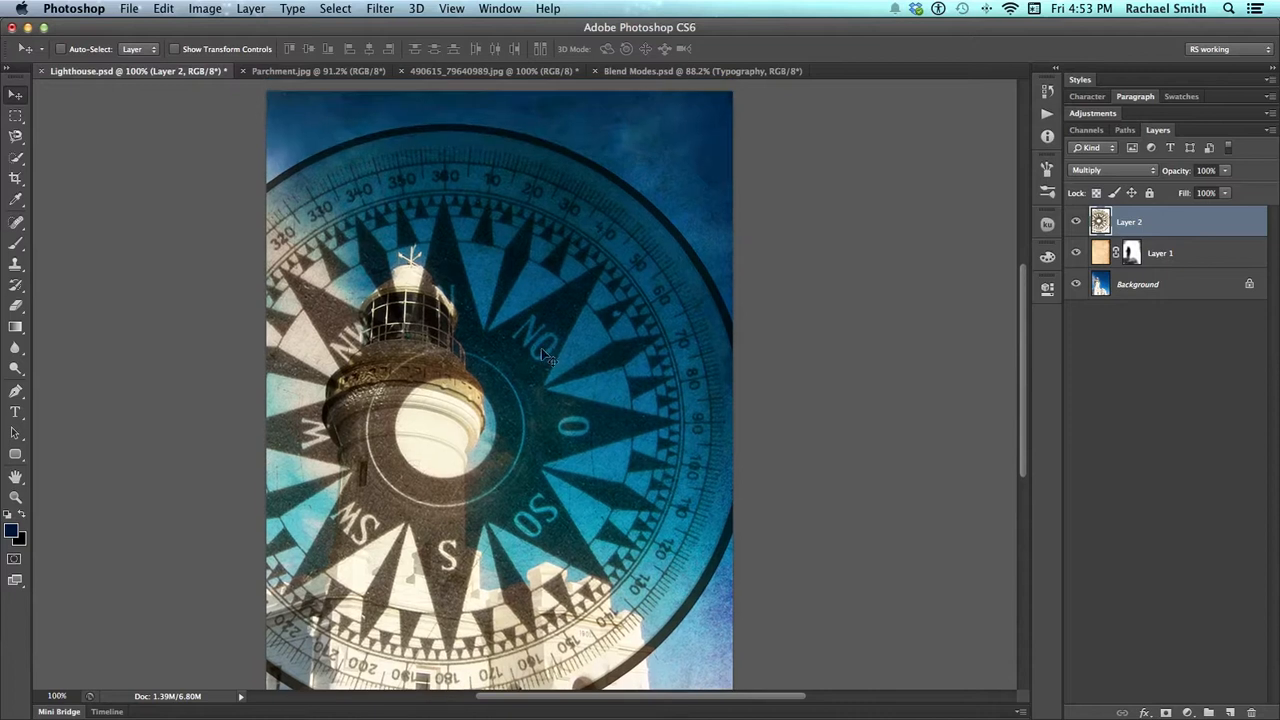
left_click_drag(607, 410, 524, 331)
left_click_drag(531, 378, 608, 411)
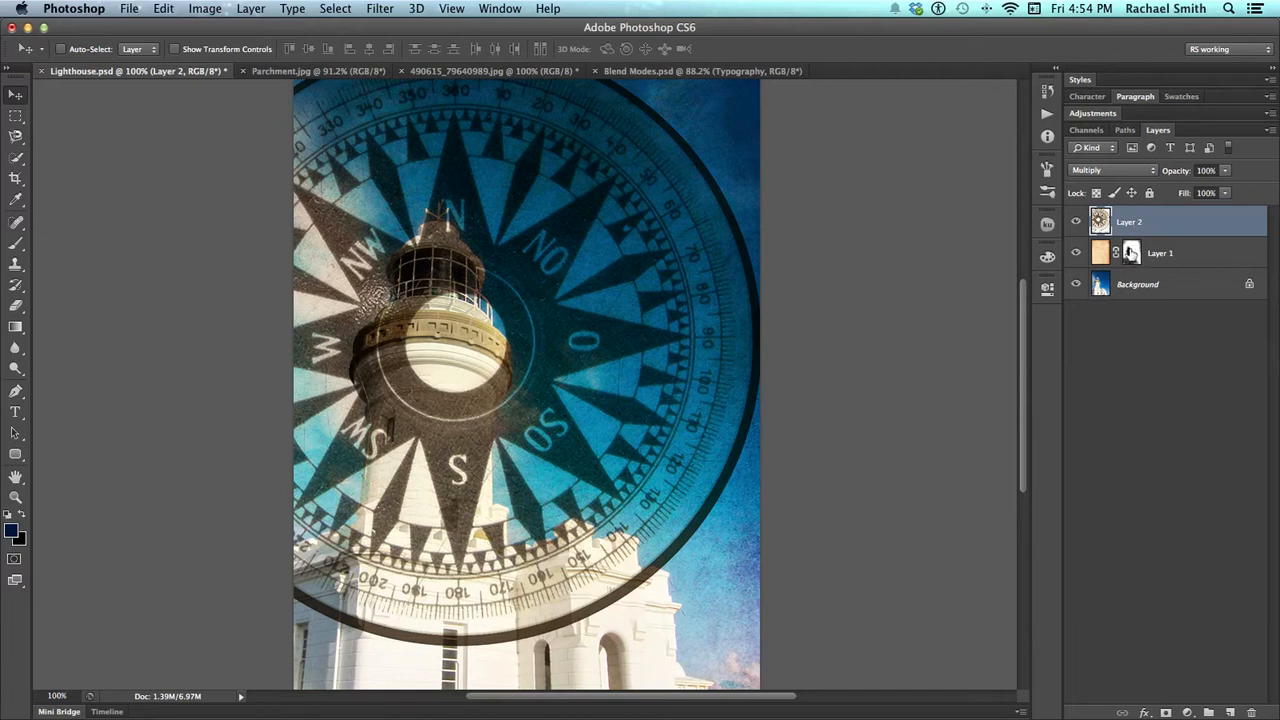
Duplicate the parchment layer's mask onto the compass layer
left_click_drag(1131, 253, 1134, 229)
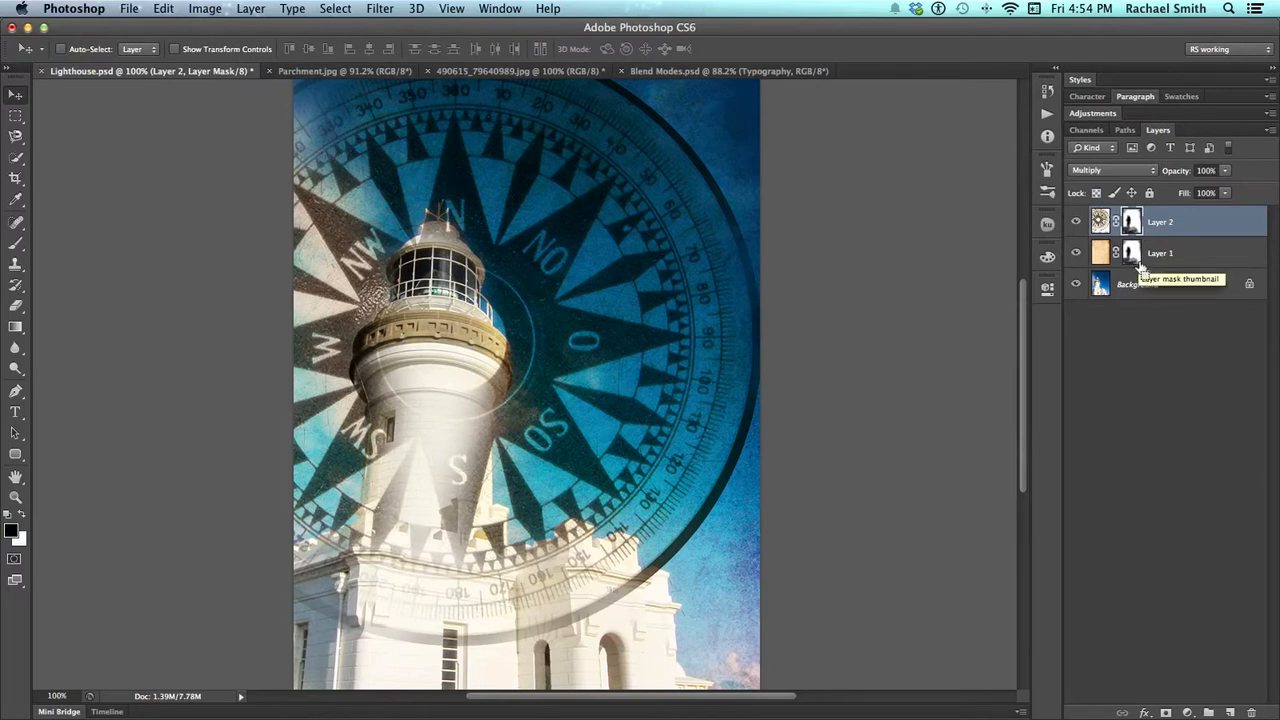
key("super+z")
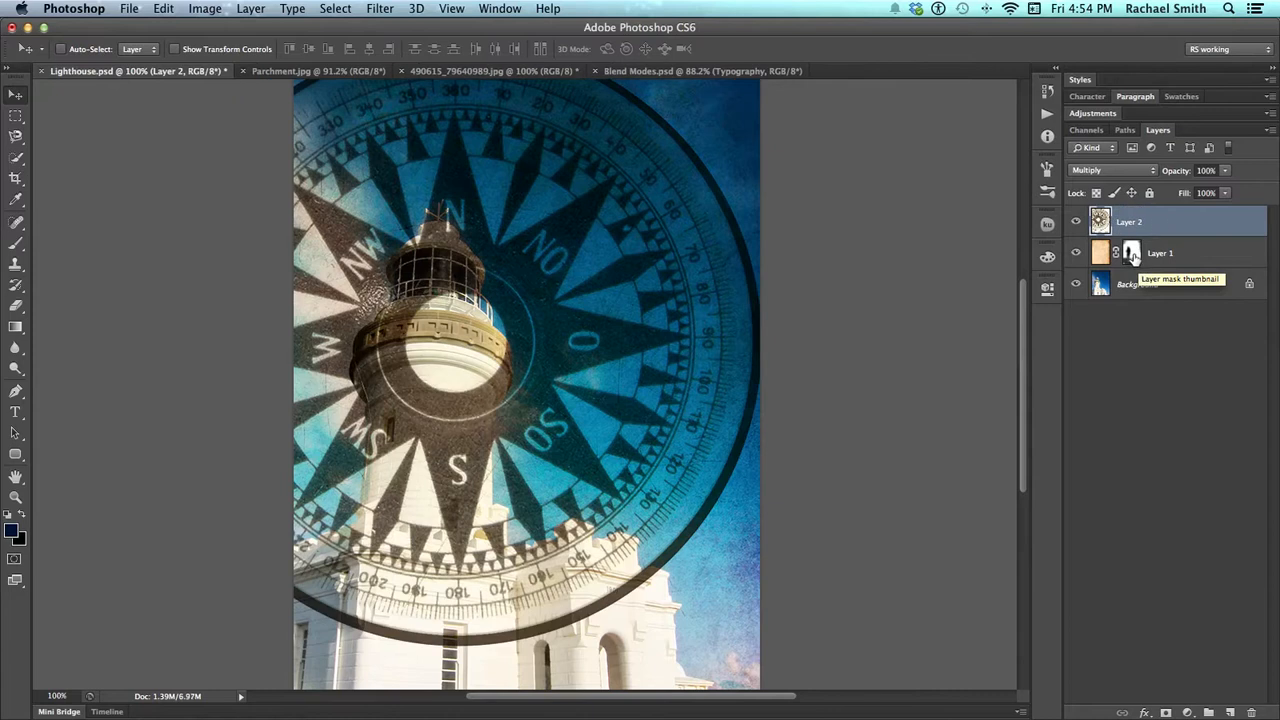
mouse_move(1131, 255)
left_mouse_down()
mouse_move(1133, 228)
mouse_move(1131, 255)
left_mouse_up()
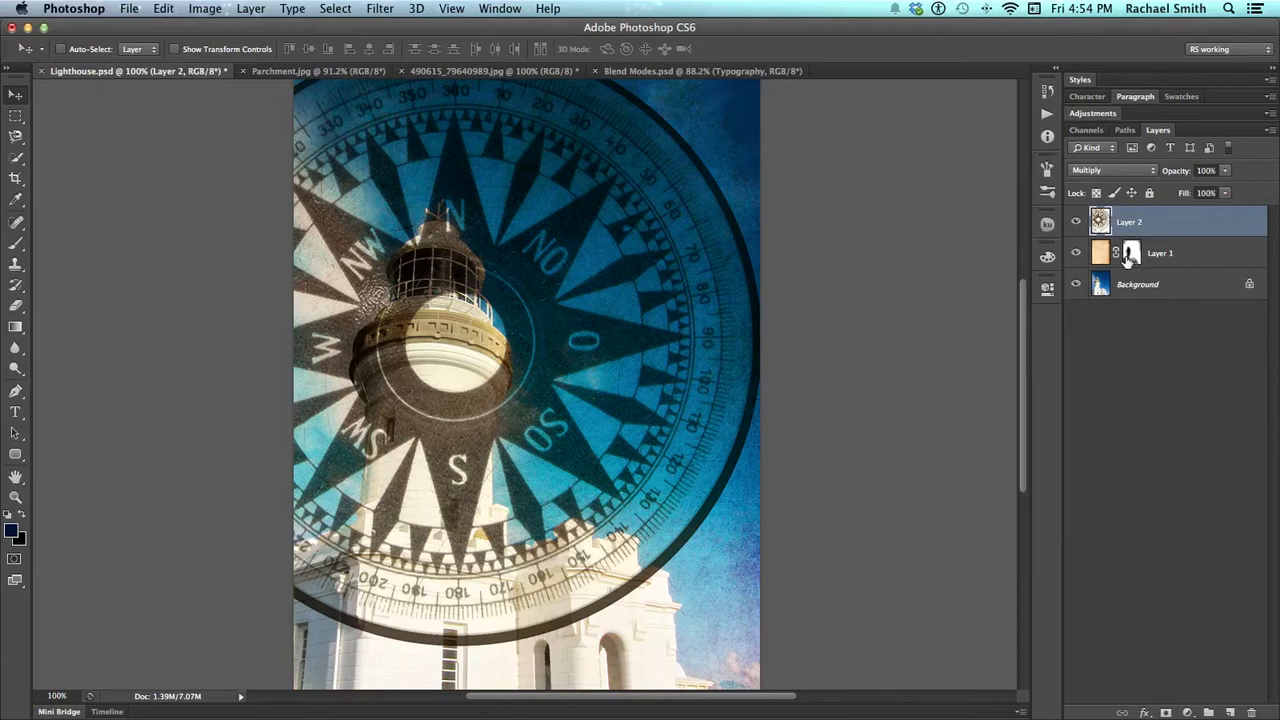
left_click_drag(1131, 255, 1131, 222)
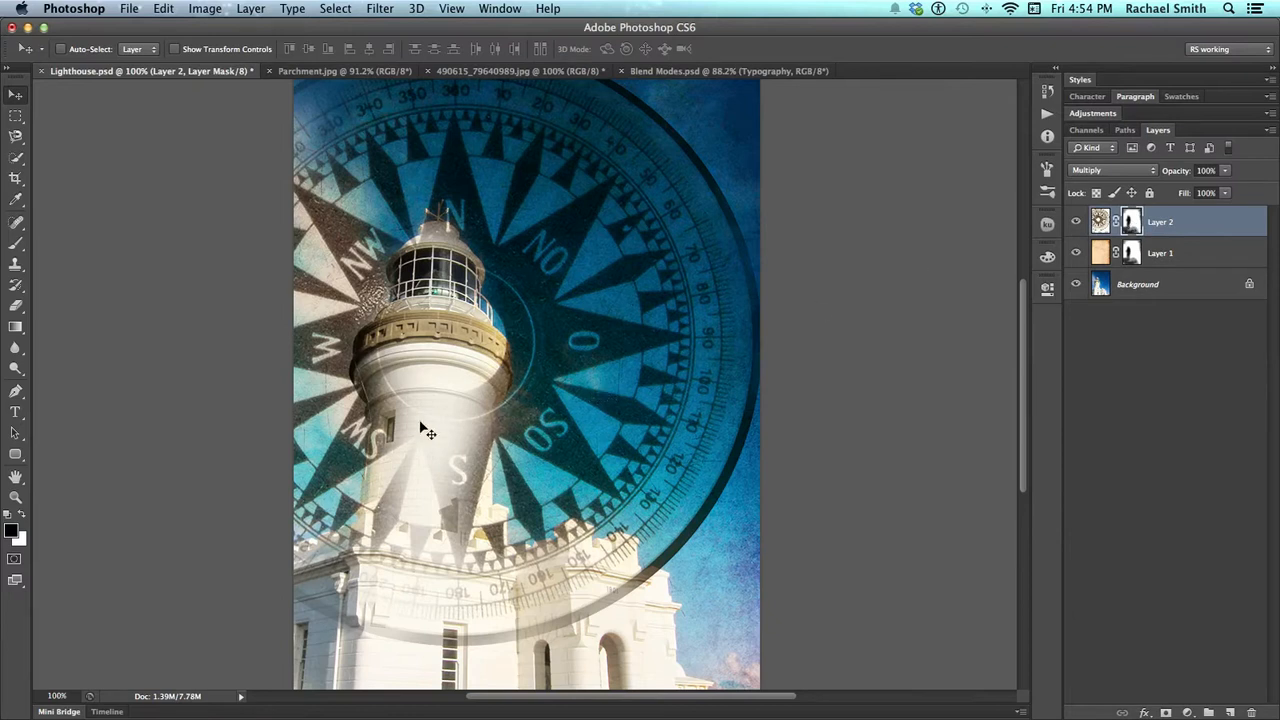
Examine how the copied mask reveals the compass over the tower and lower building at 200% zoom, then return to 100%
key("b")
mouse_move(414, 423)
left_mouse_down()
mouse_move(410, 393)
mouse_move(420, 551)
mouse_move(442, 440)
mouse_move(457, 596)
mouse_move(434, 527)
mouse_move(515, 605)
mouse_move(549, 594)
left_mouse_up()
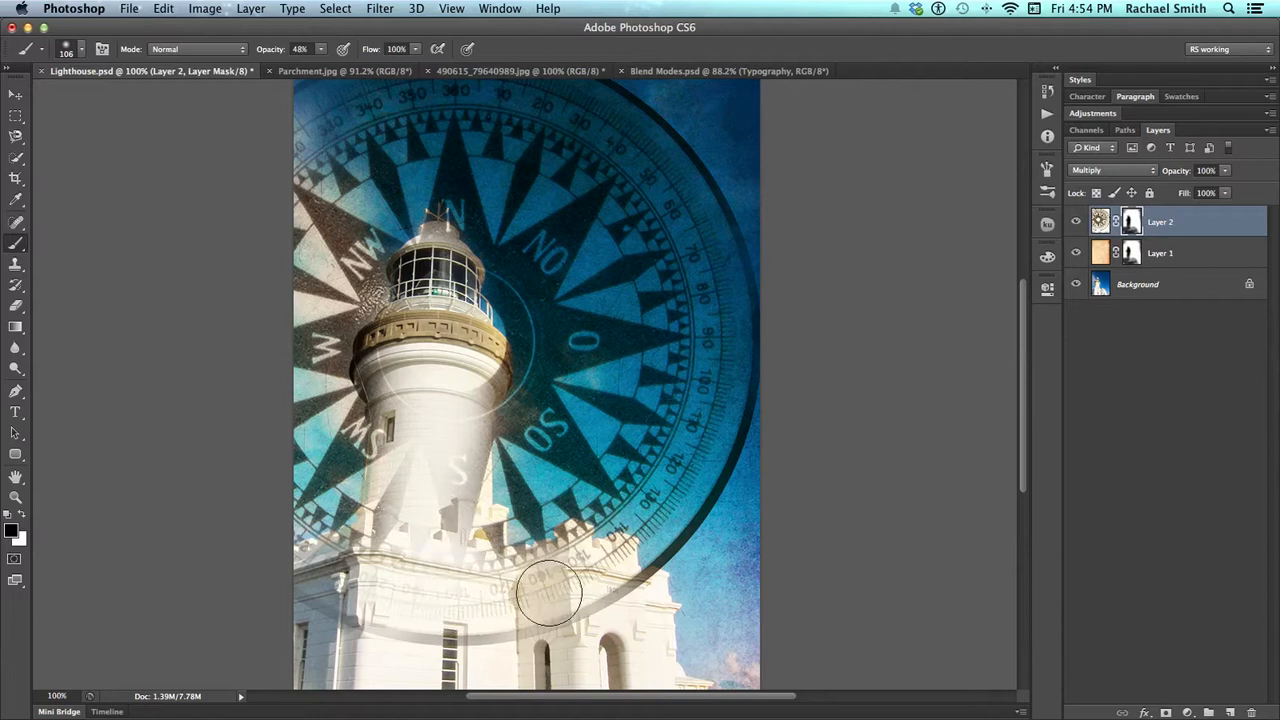
key("z")
left_click(475, 450)
left_click_drag(471, 437, 531, 449)
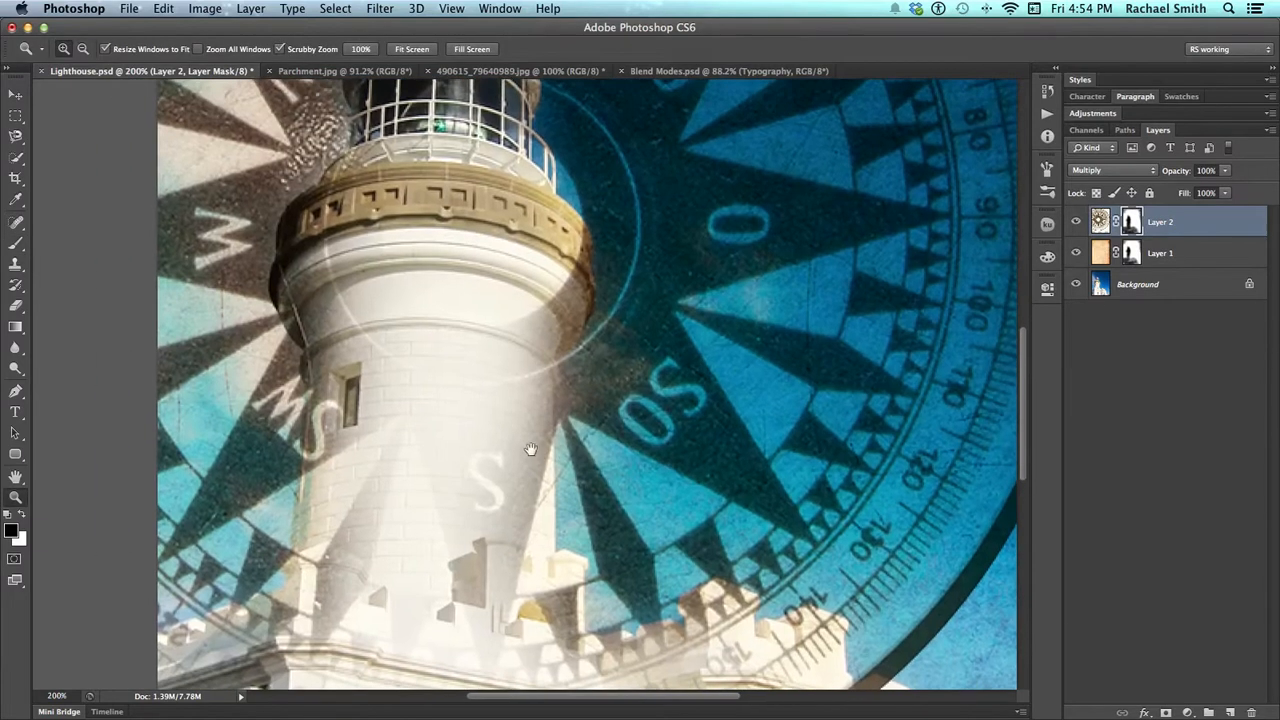
left_click_drag(527, 523, 518, 401)
left_click(590, 398, "alt")
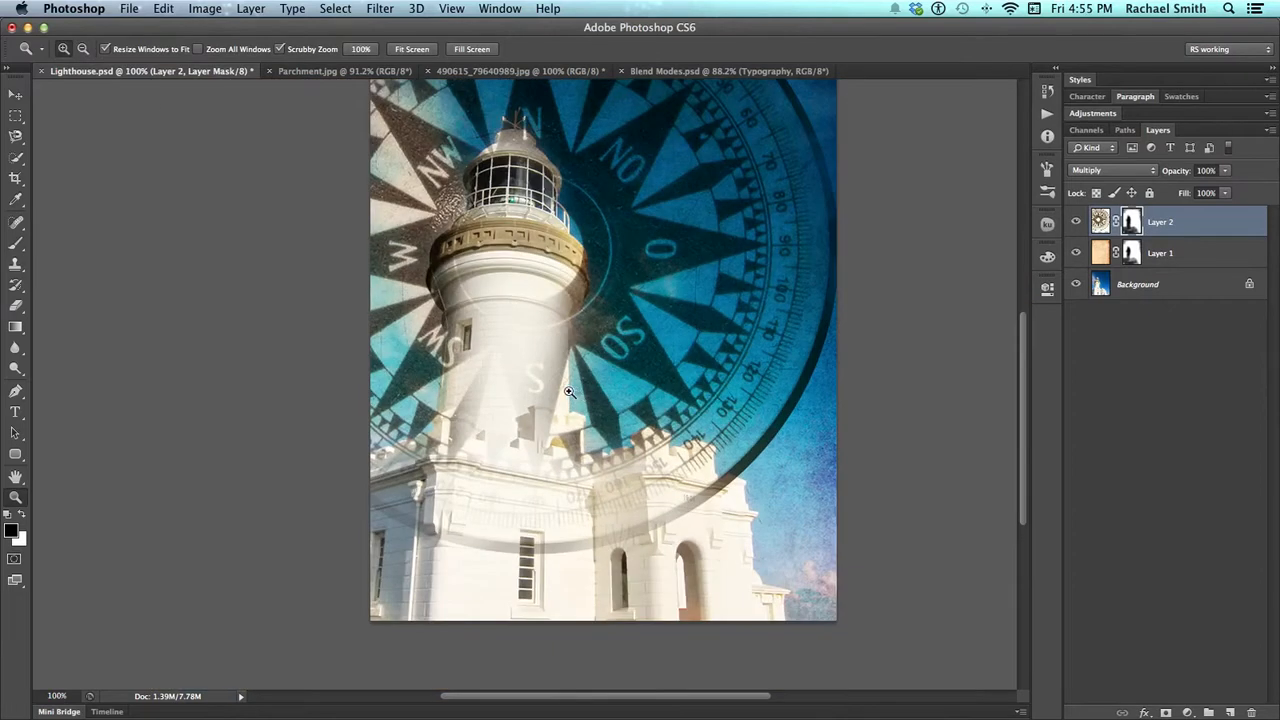
left_click_drag(671, 359, 613, 412)
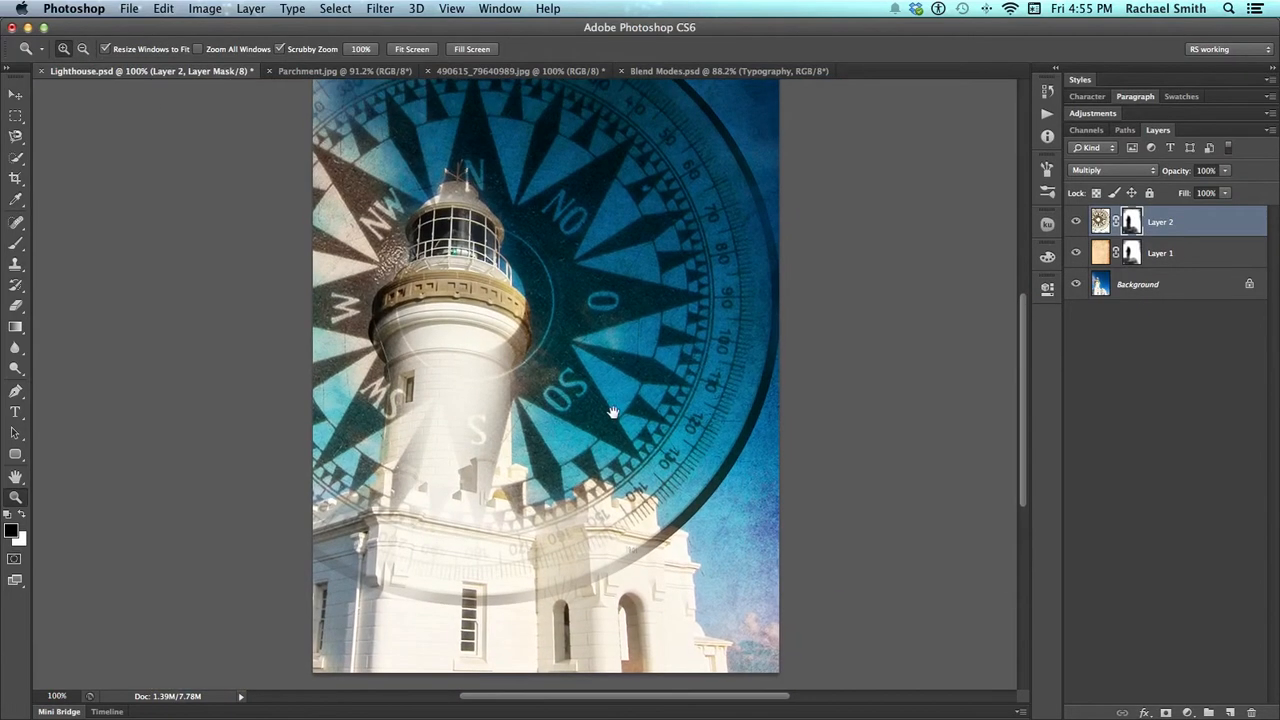
Hide the compass and parchment layers and select the whole lighthouse on the Background layer with the Quick Selection tool
left_click(1098, 290)
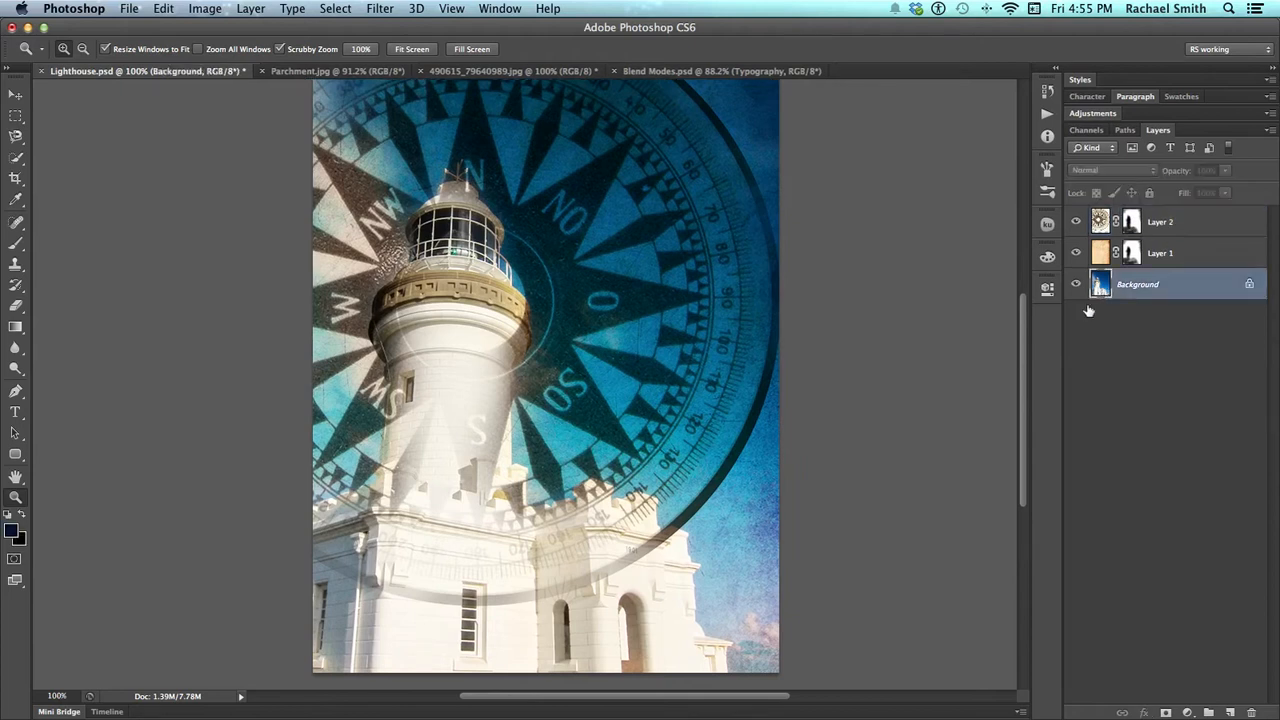
left_click_drag(1076, 221, 1068, 254)
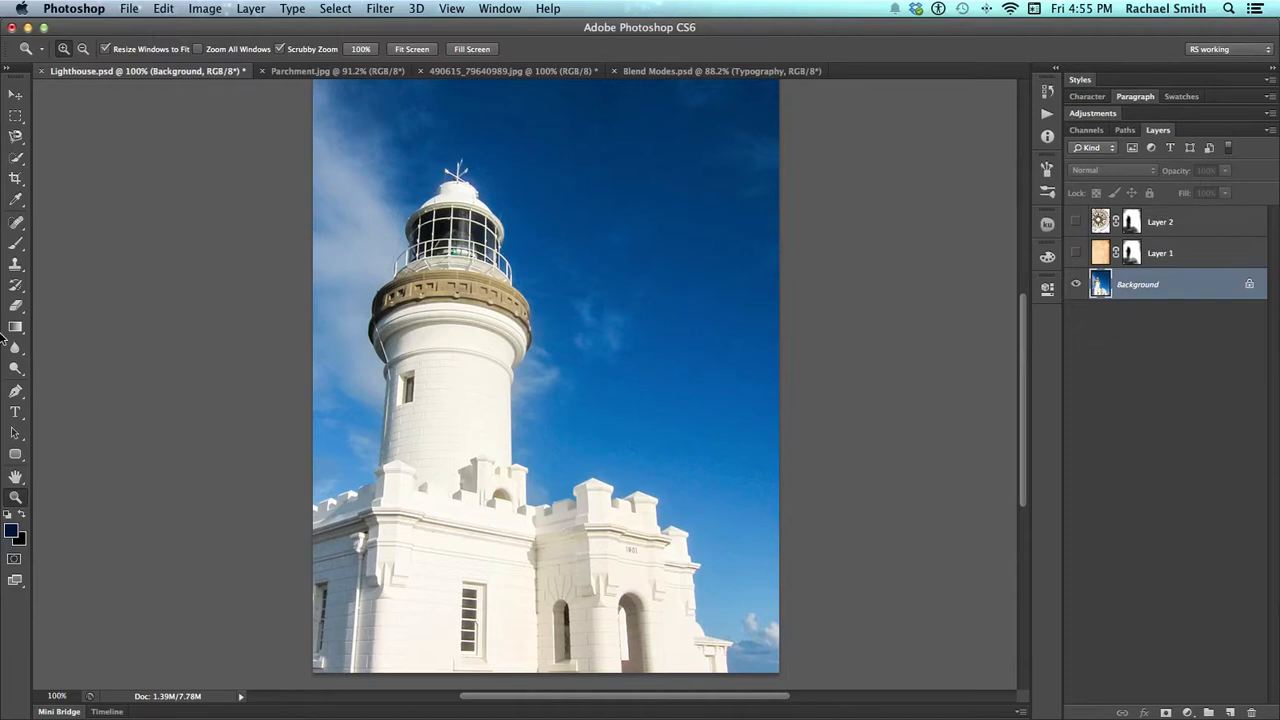
left_click(16, 159)
left_click(83, 155)
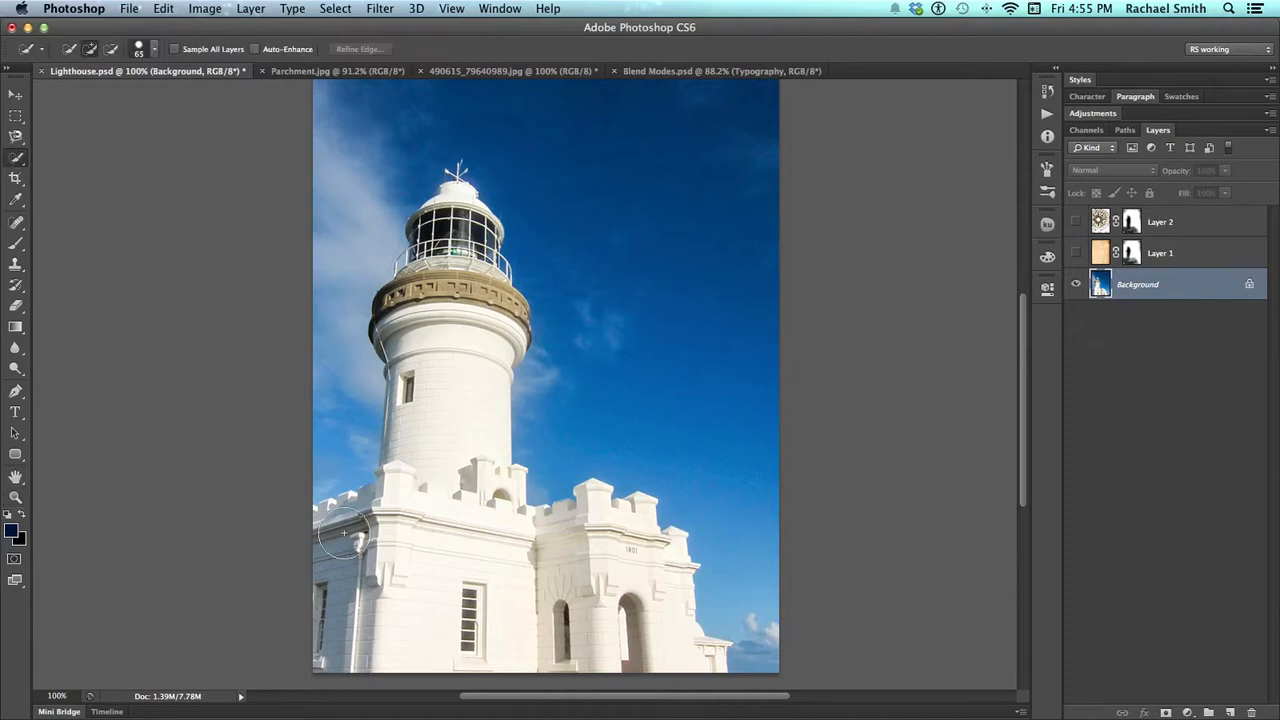
mouse_move(404, 544)
left_mouse_down()
mouse_move(331, 552)
mouse_move(302, 604)
mouse_move(328, 540)
left_mouse_up()
mouse_move(418, 515)
left_mouse_down()
mouse_move(517, 534)
mouse_move(474, 609)
mouse_move(480, 651)
mouse_move(542, 631)
mouse_move(586, 534)
mouse_move(620, 580)
mouse_move(530, 495)
mouse_move(445, 489)
mouse_move(437, 403)
mouse_move(423, 397)
mouse_move(413, 468)
mouse_move(423, 350)
mouse_move(411, 315)
mouse_move(484, 310)
mouse_move(472, 408)
mouse_move(438, 336)
left_mouse_up()
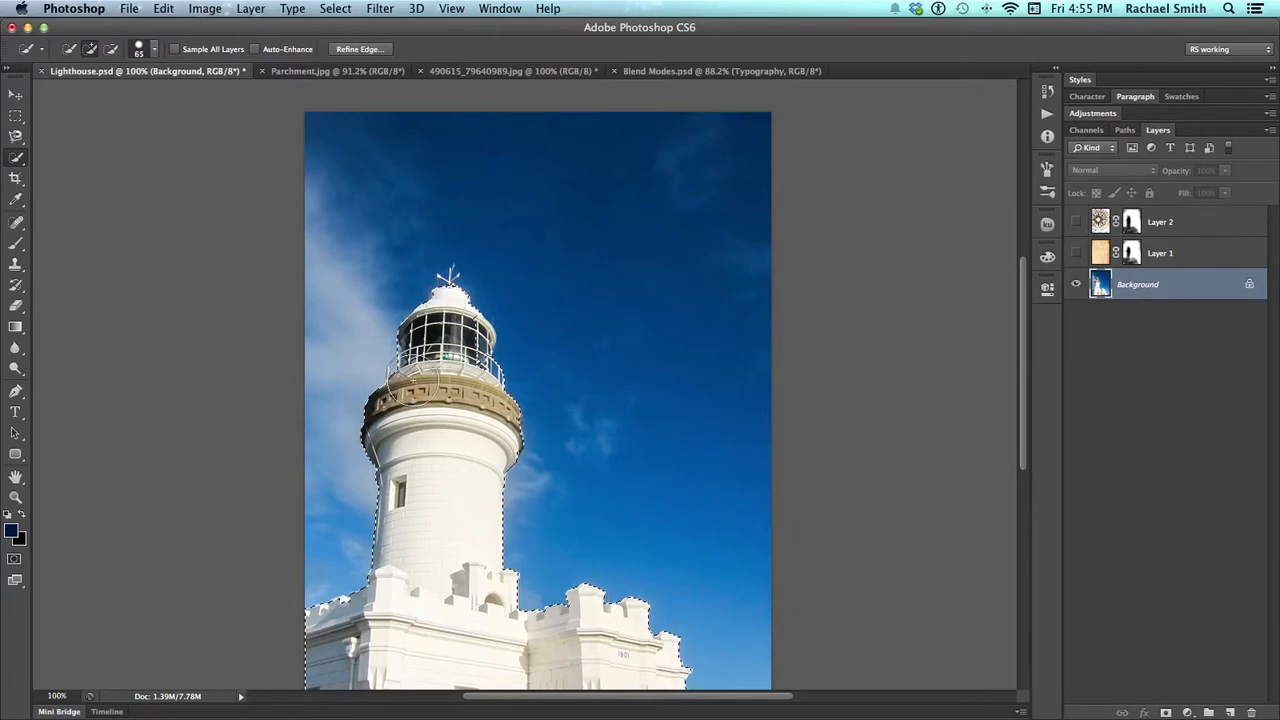
key("alt")
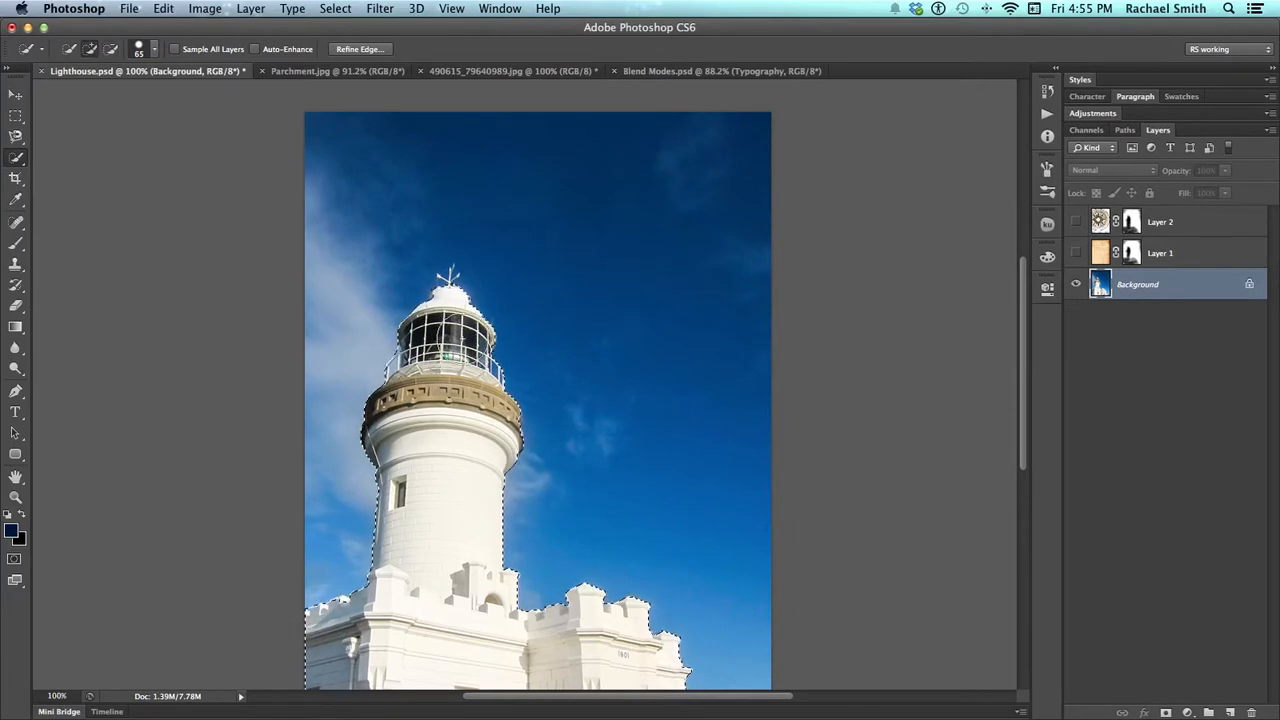
scroll(544, 376, "down", 5)
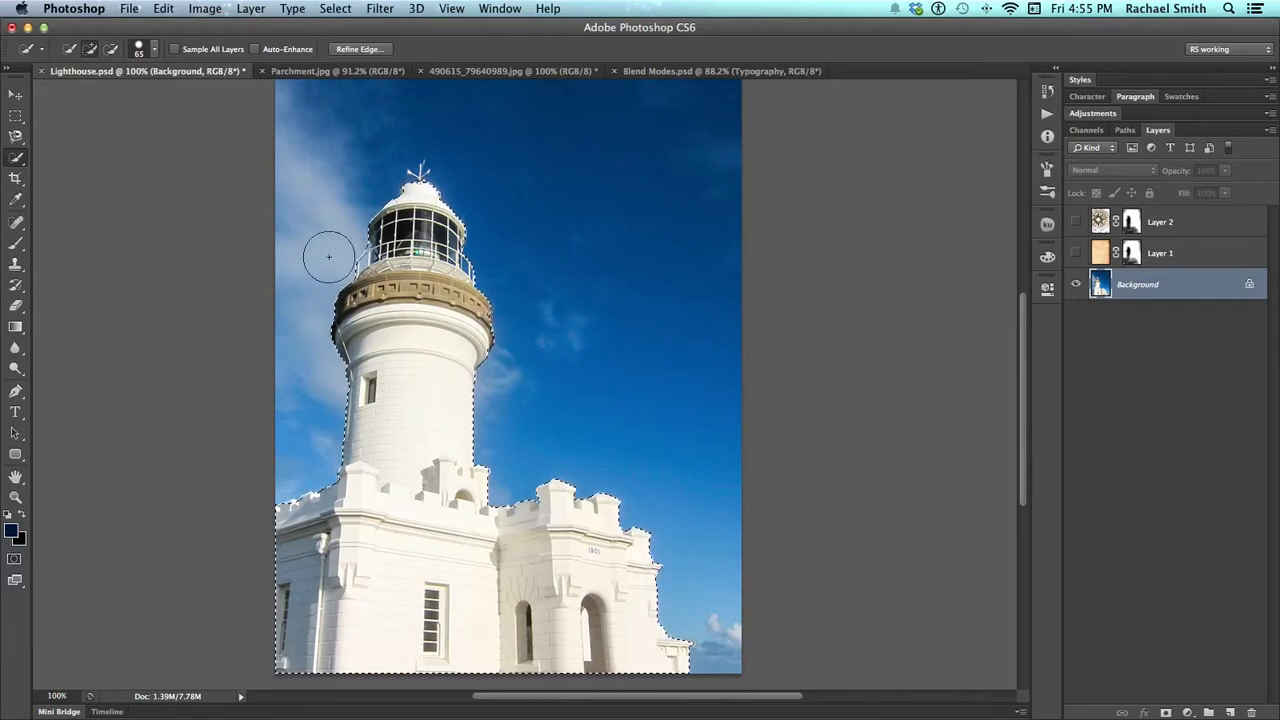
Refine the lighthouse selection around the lantern room's gallery railing by subtracting stray areas with the Quick Selection tool at brush size 6
key("z")
left_click_drag(295, 168, 381, 200)
left_click_drag(673, 436, 518, 308)
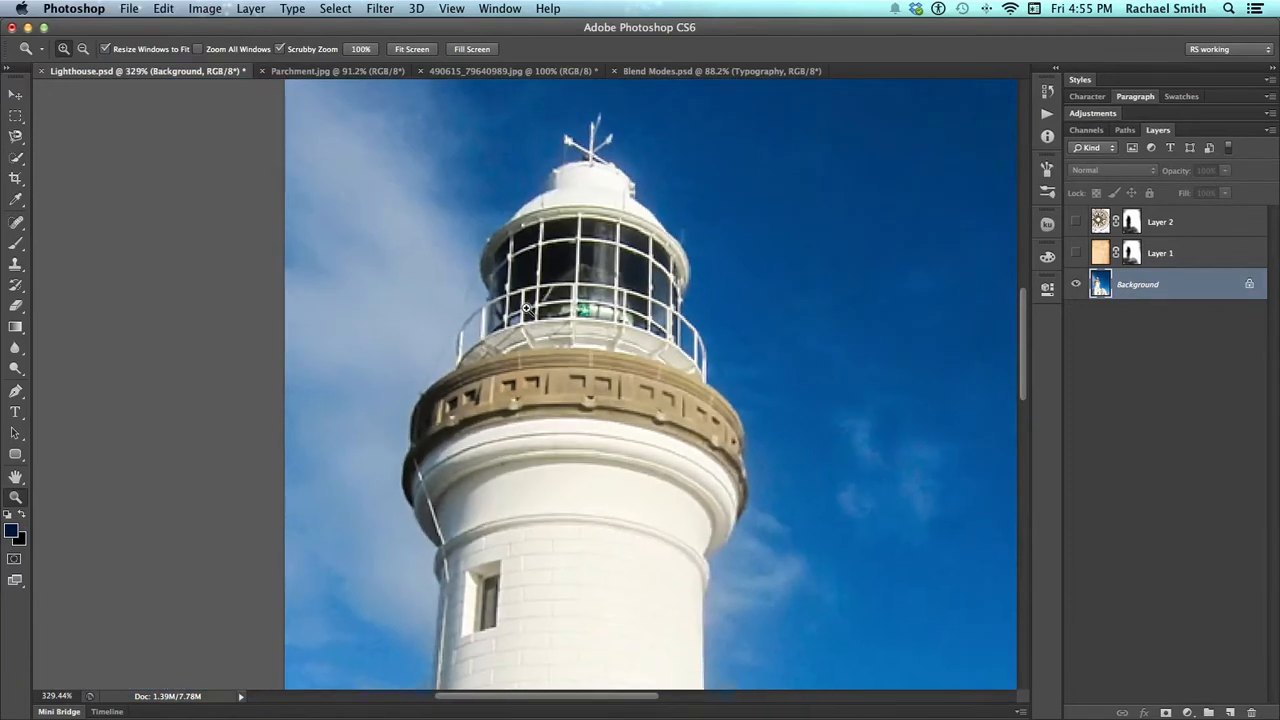
left_click_drag(595, 327, 539, 331)
key("w")
left_click_drag(428, 332, 378, 331)
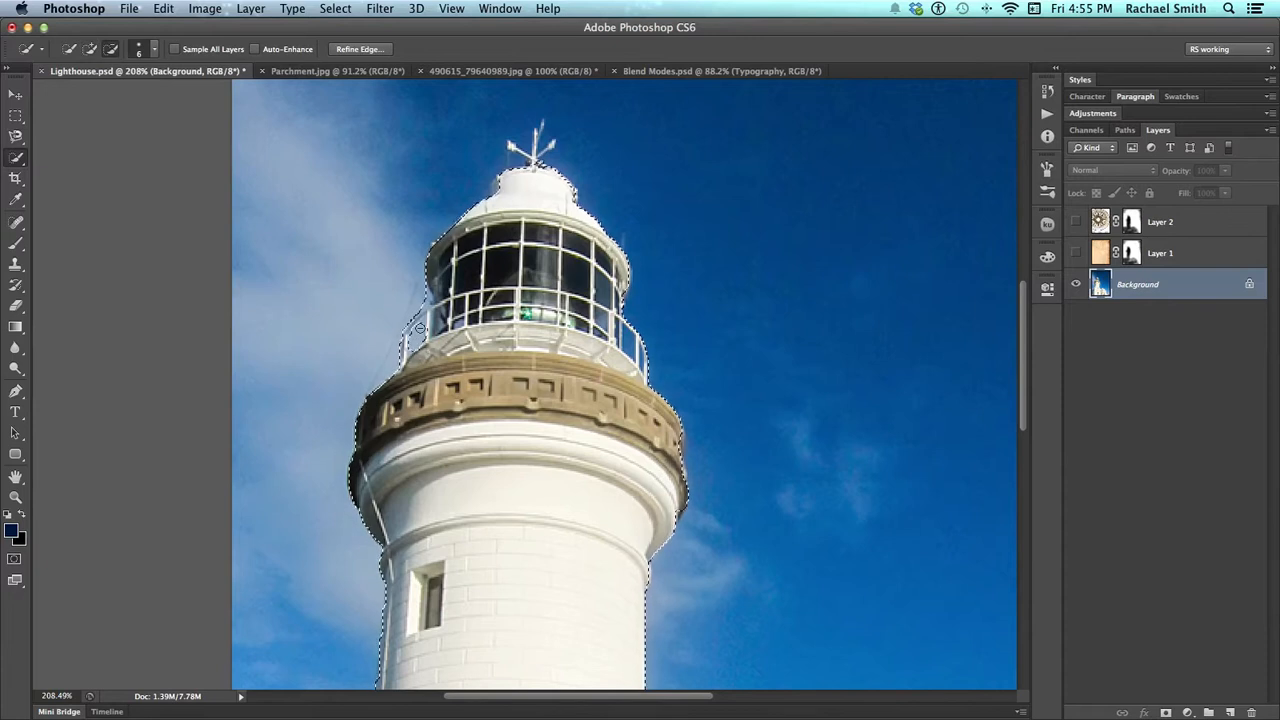
key("z")
left_click(626, 341, "alt")
left_click(614, 335, "alt")
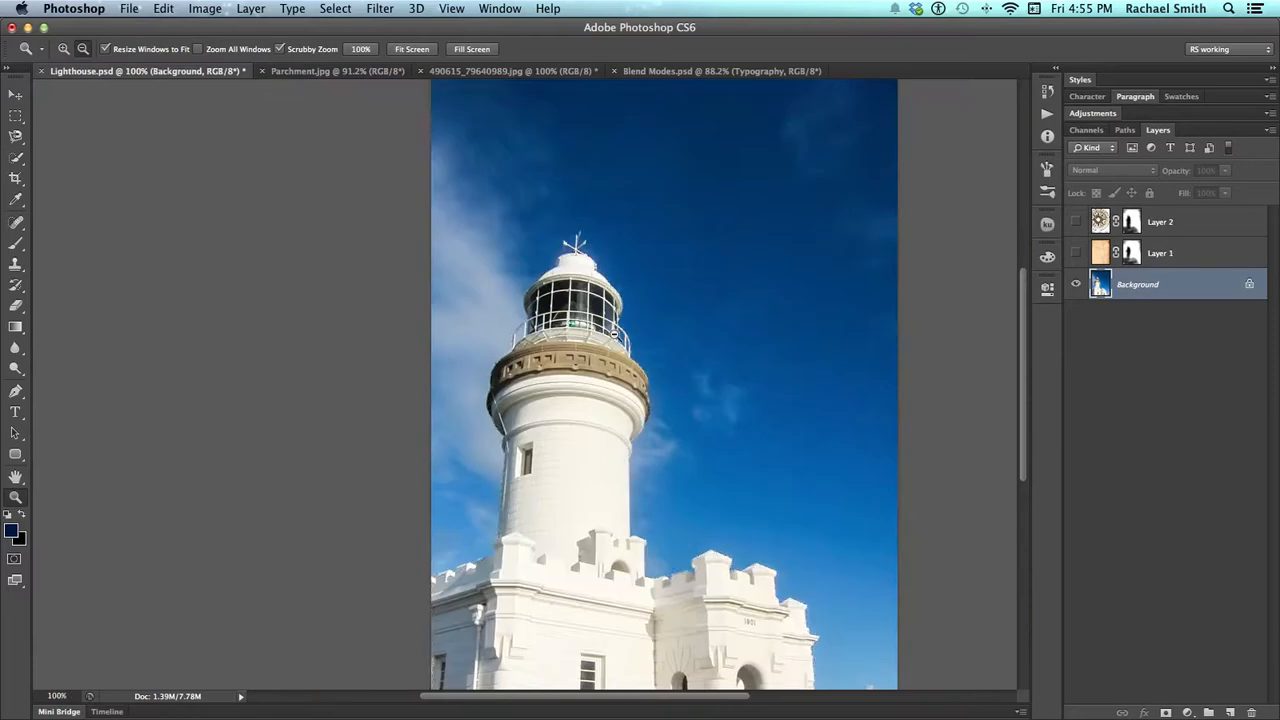
Show the compass layer, fill the lighthouse selection with black on its mask, and deselect
left_click(1075, 222)
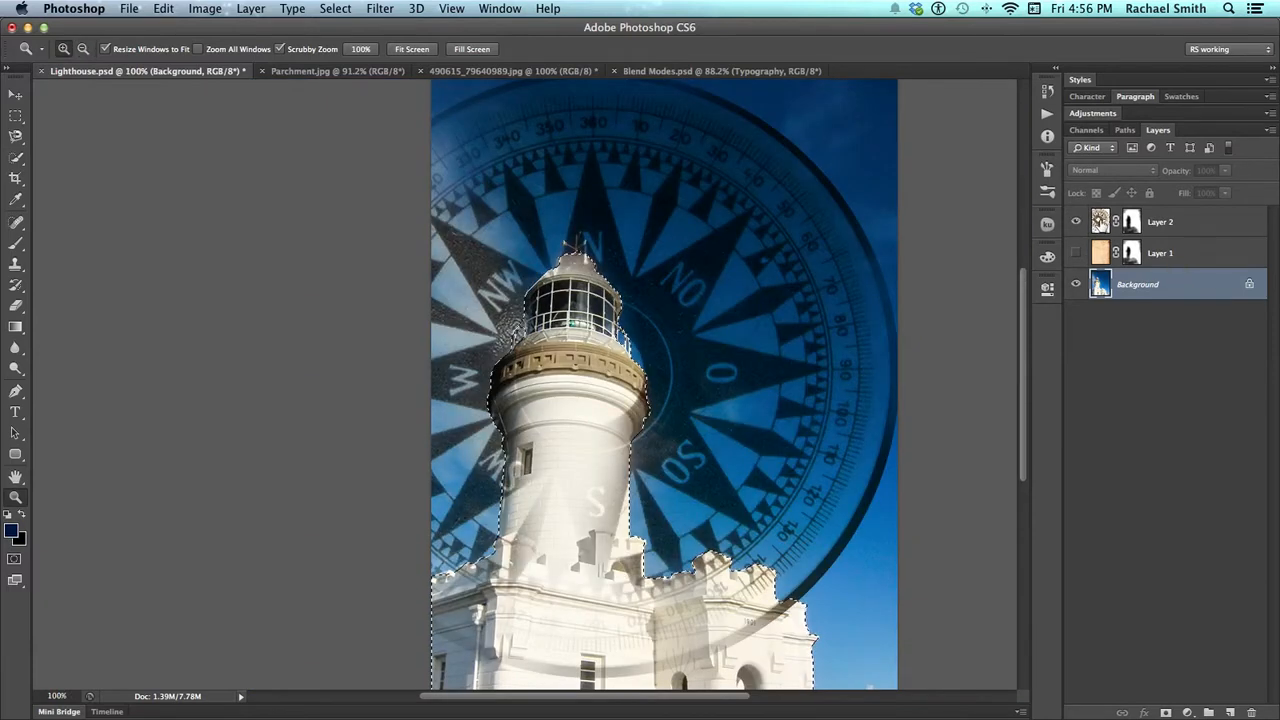
left_click(1104, 224)
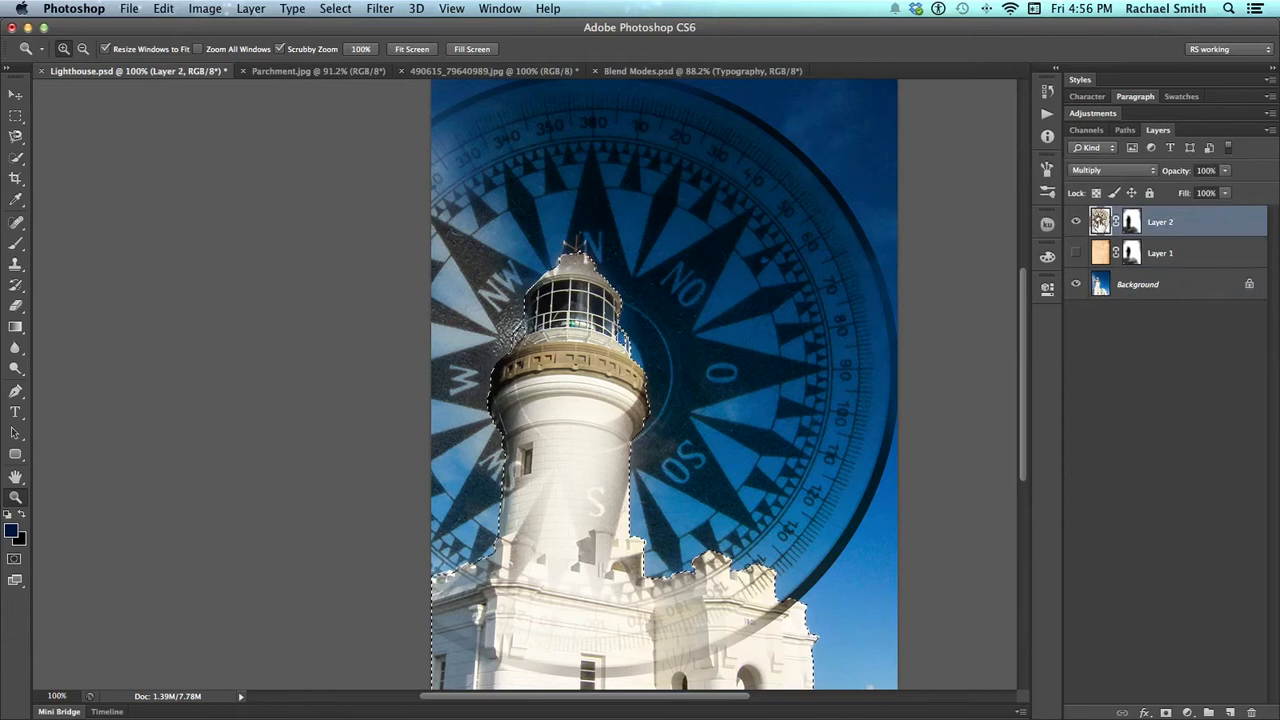
left_click(1131, 223)
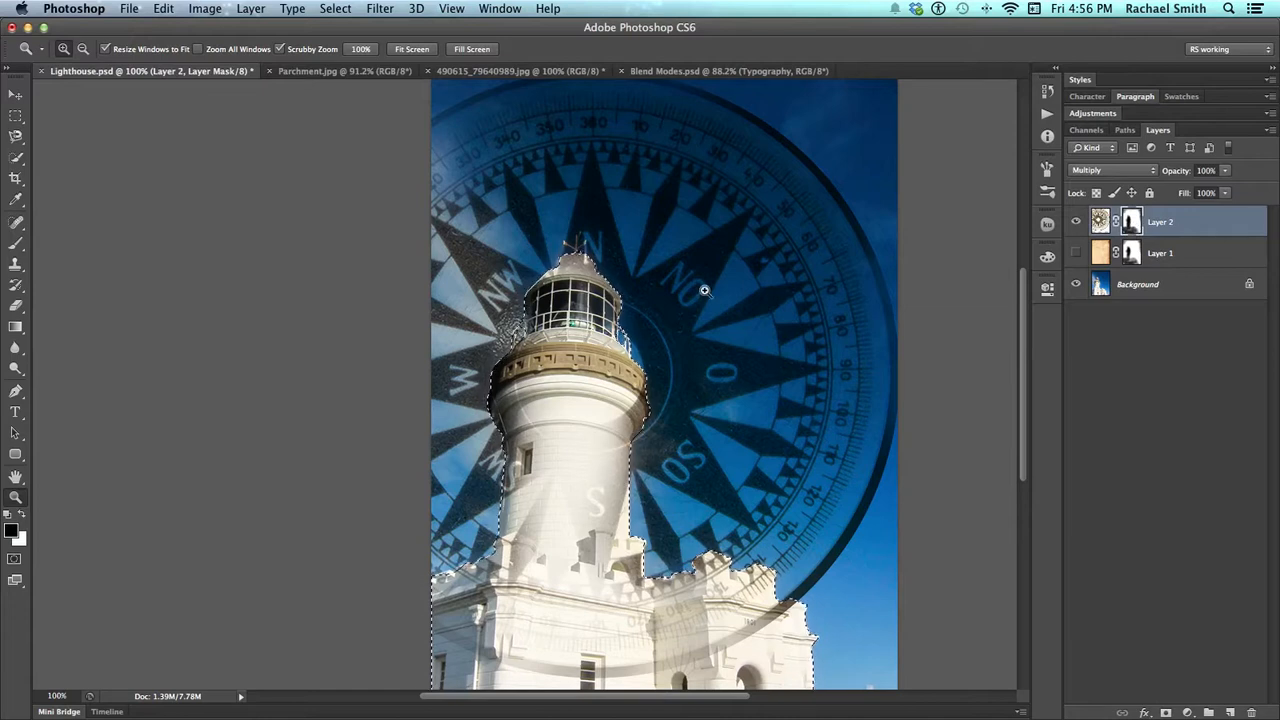
key("alt+BackSpace")
key("super+d")
left_click_drag(604, 393, 464, 353)
left_click_drag(482, 397, 542, 416)
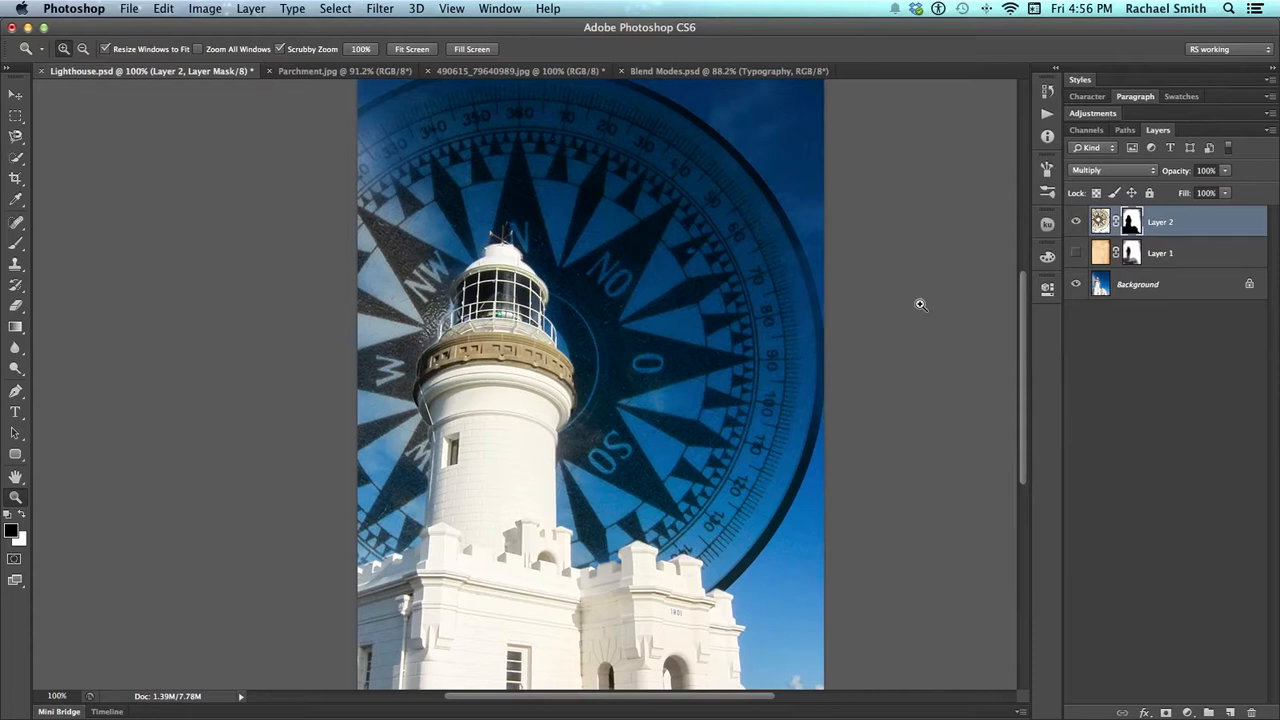
left_click(703, 288, "alt")
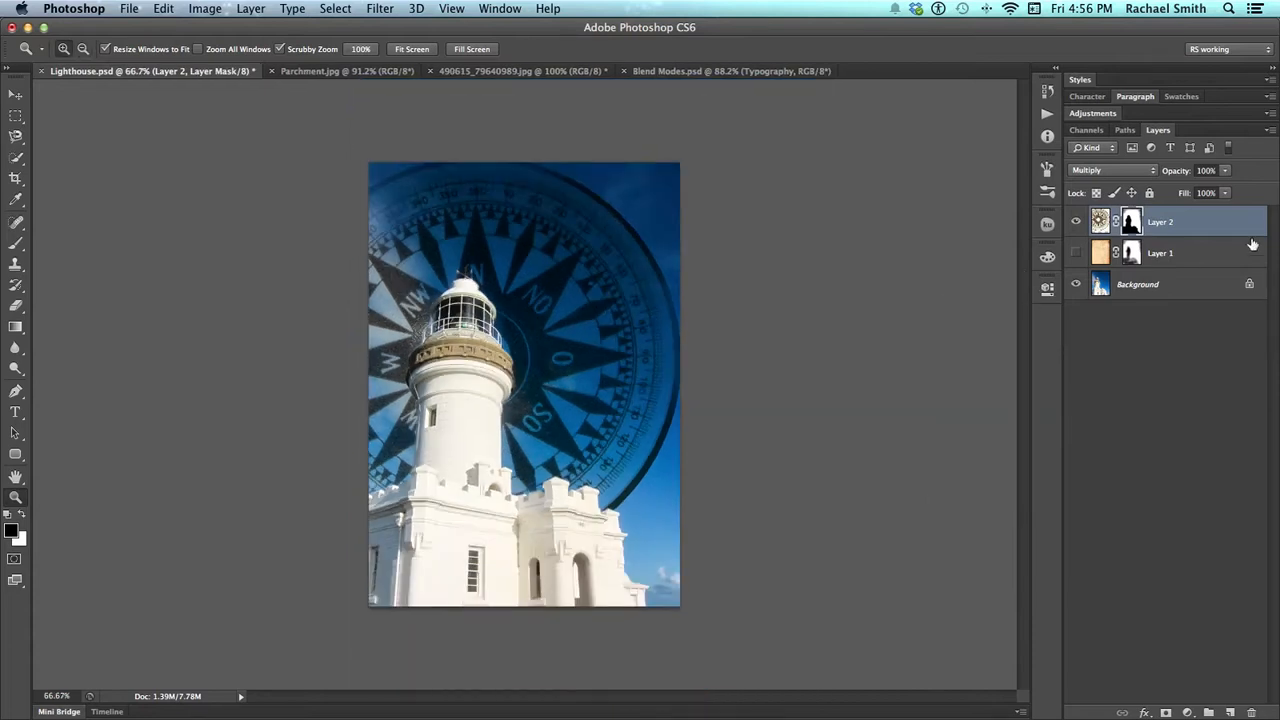
Set the compass layer's opacity to 27% and show the parchment layer beneath it
left_click(1225, 193)
left_click_drag(1169, 188, 1170, 188)
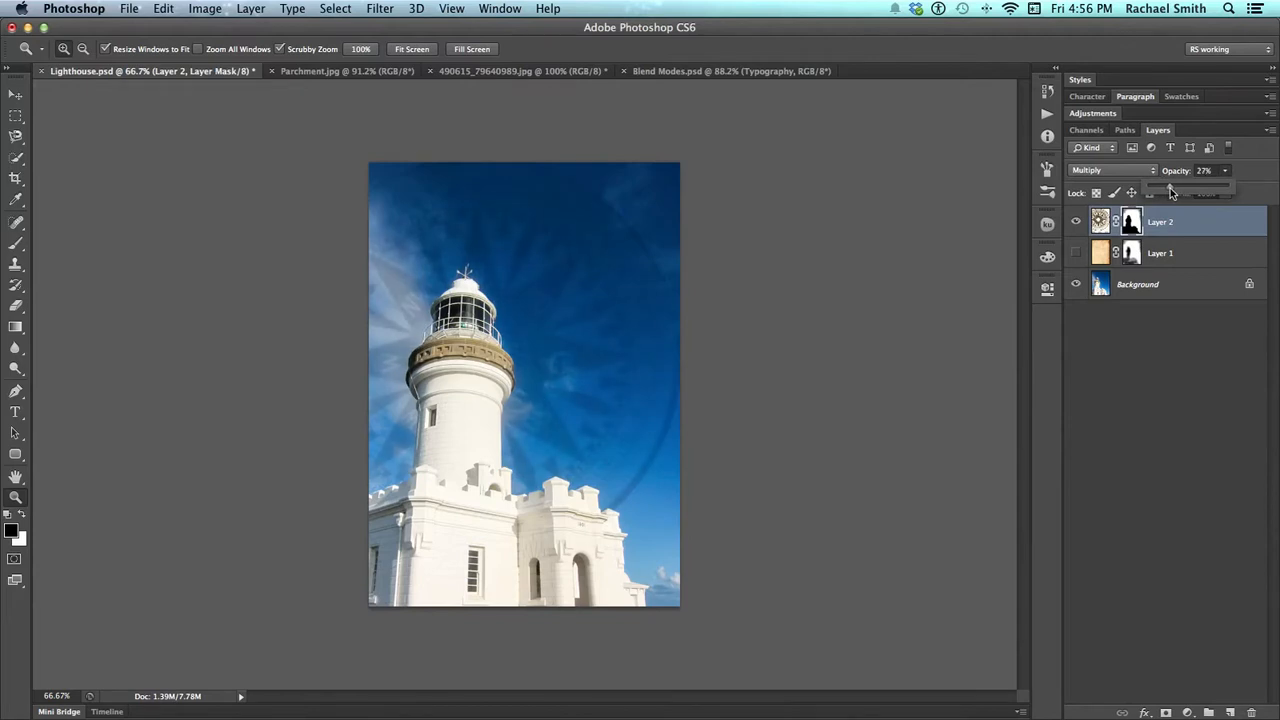
left_click(1076, 253)
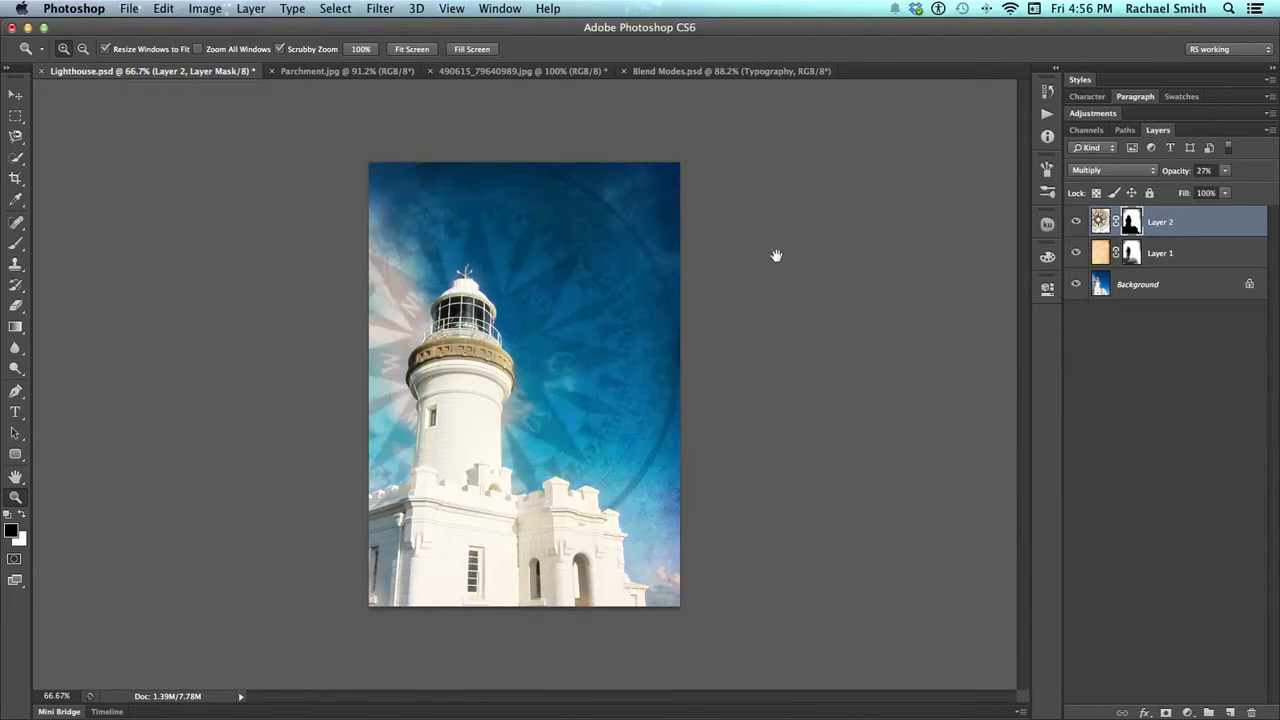
left_click(624, 321)
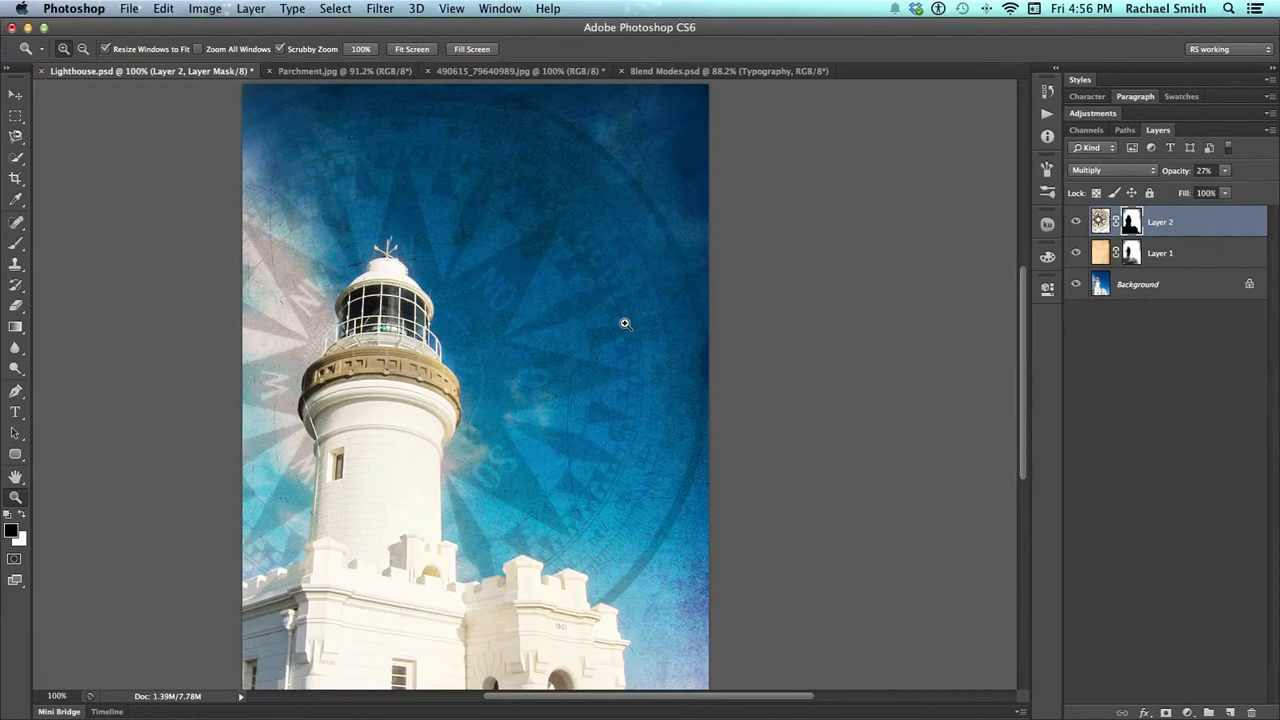
left_click_drag(591, 343, 649, 303)
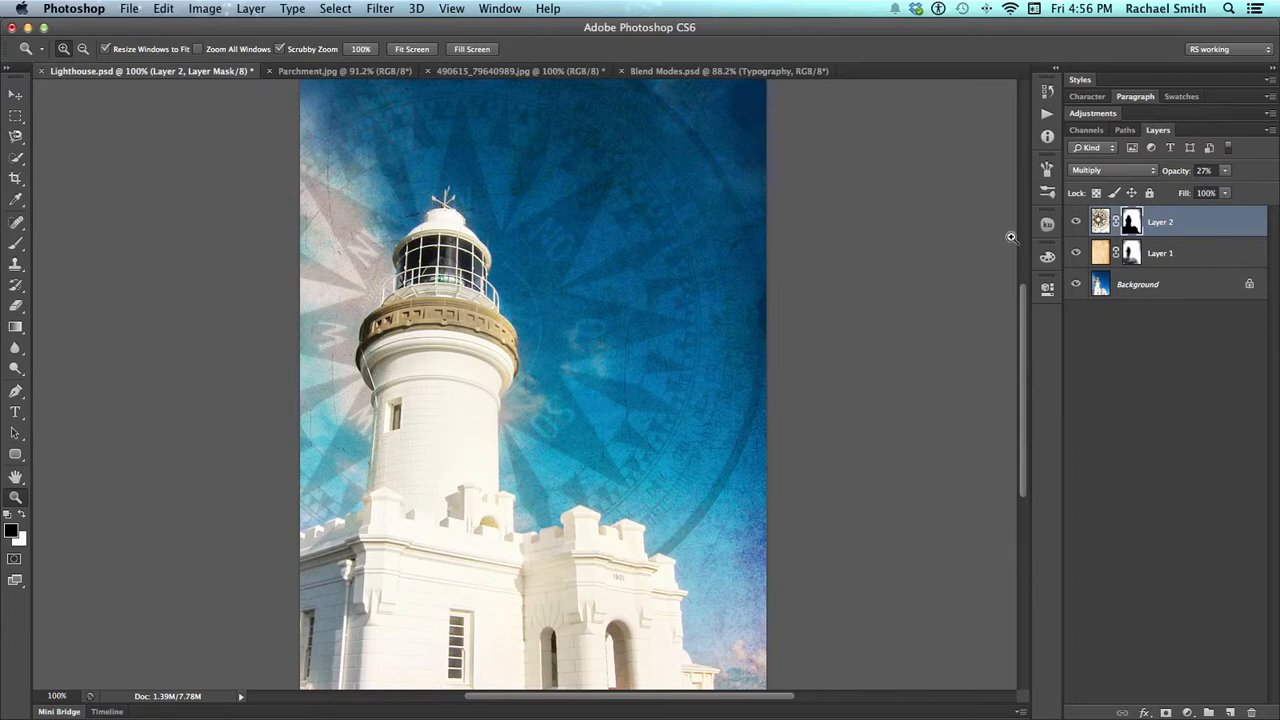
left_click_drag(717, 317, 661, 340)
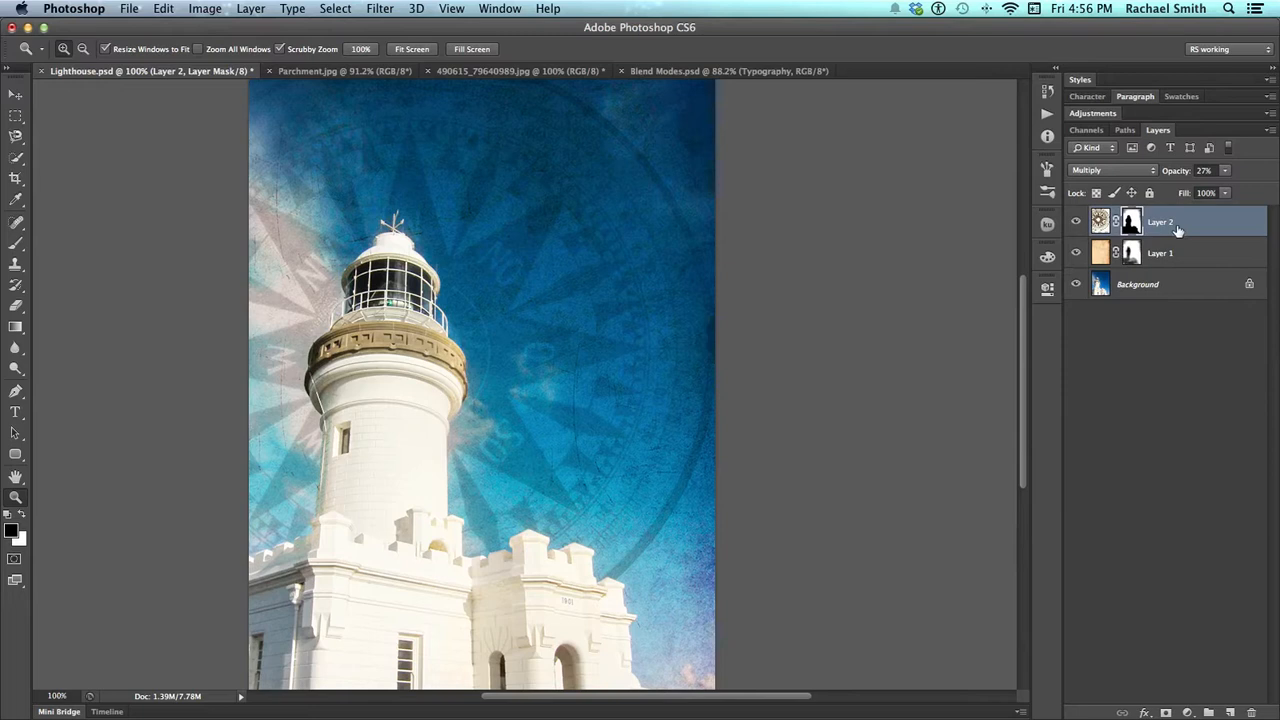
Group the compass and parchment layers together and add a layer mask to the group
left_click(1190, 255, "shift")
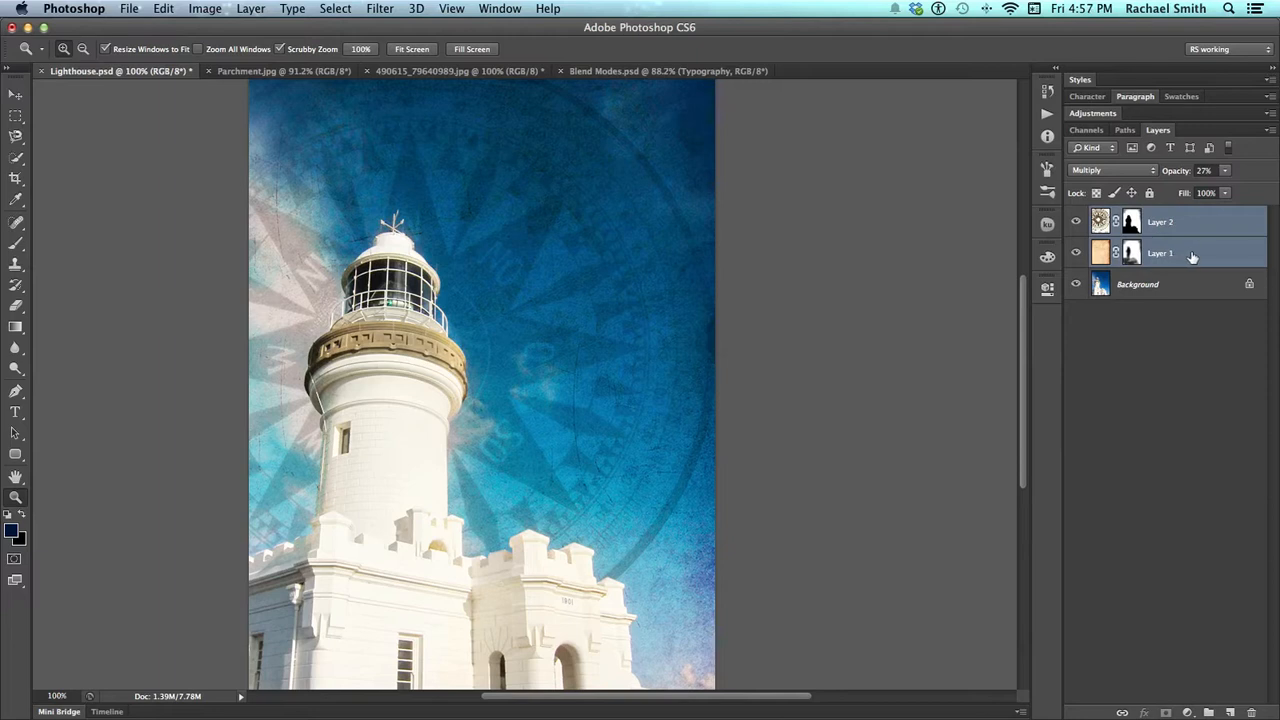
left_click_drag(1195, 258, 1209, 712)
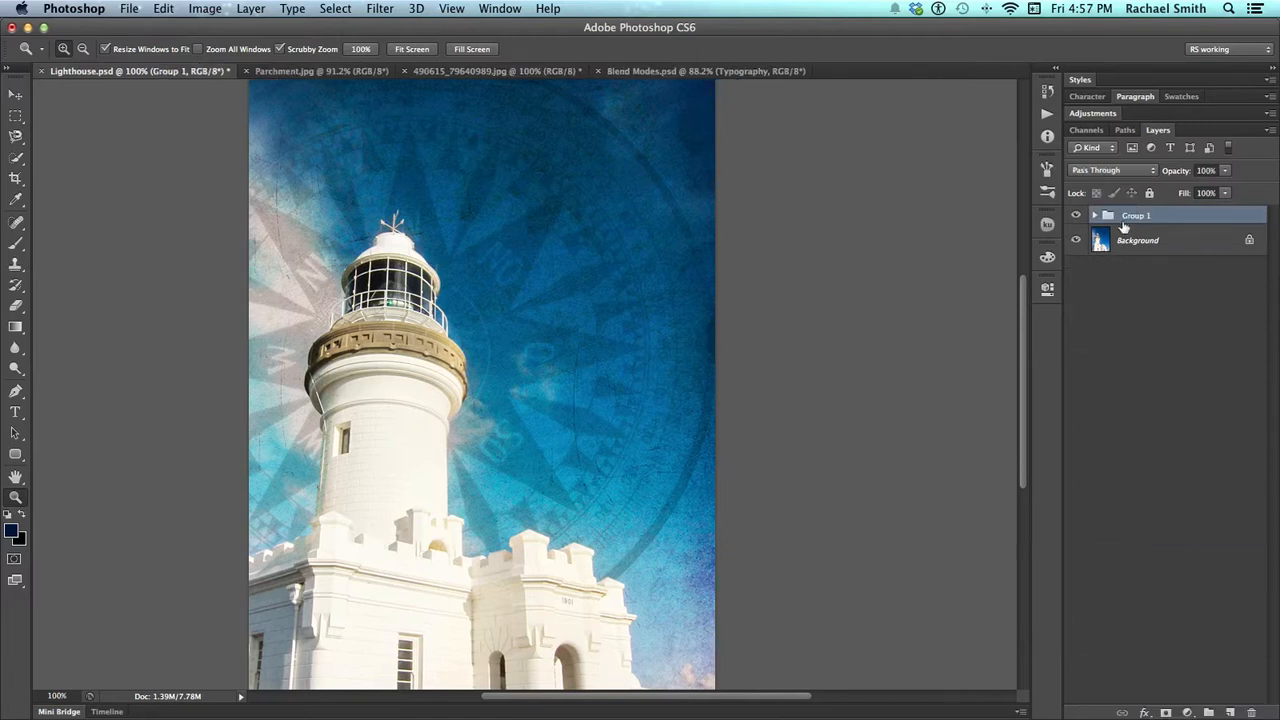
left_click(1077, 216)
left_click(1077, 216)
left_click(1166, 712)
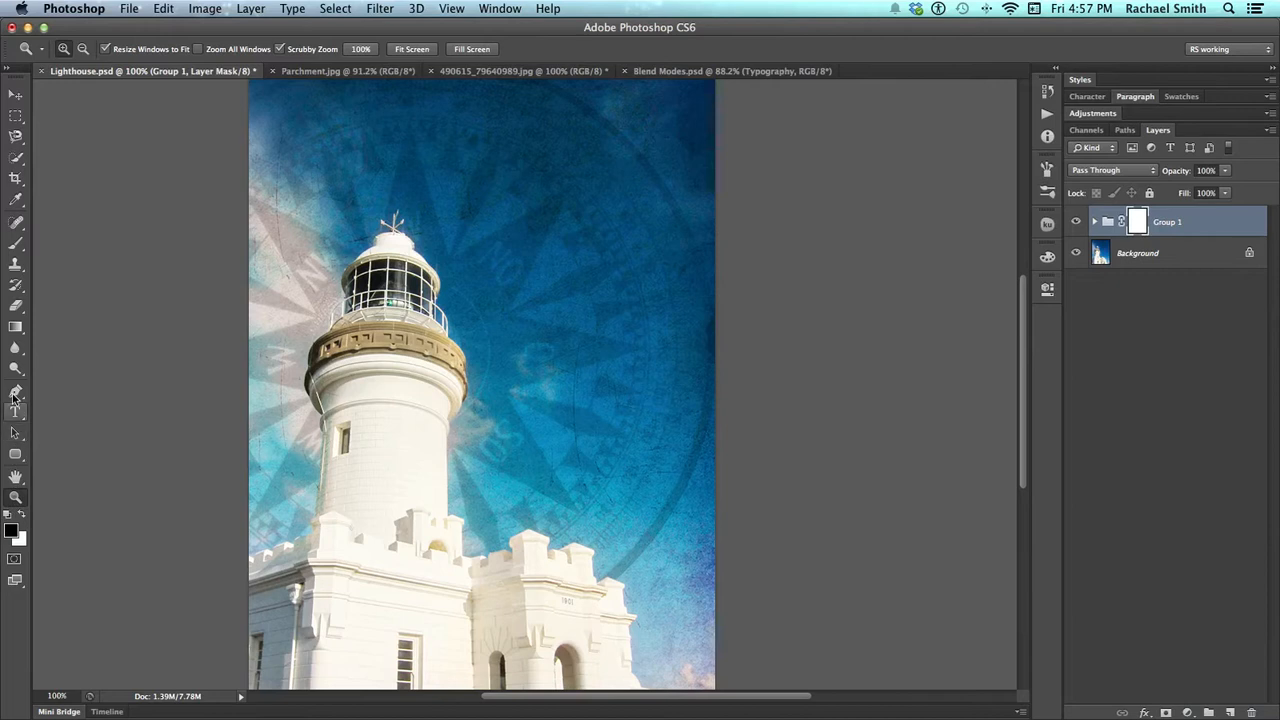
Try fading out the group's lower part by drawing upward Foreground to Background gradients from black to white on its mask
left_click(16, 326)
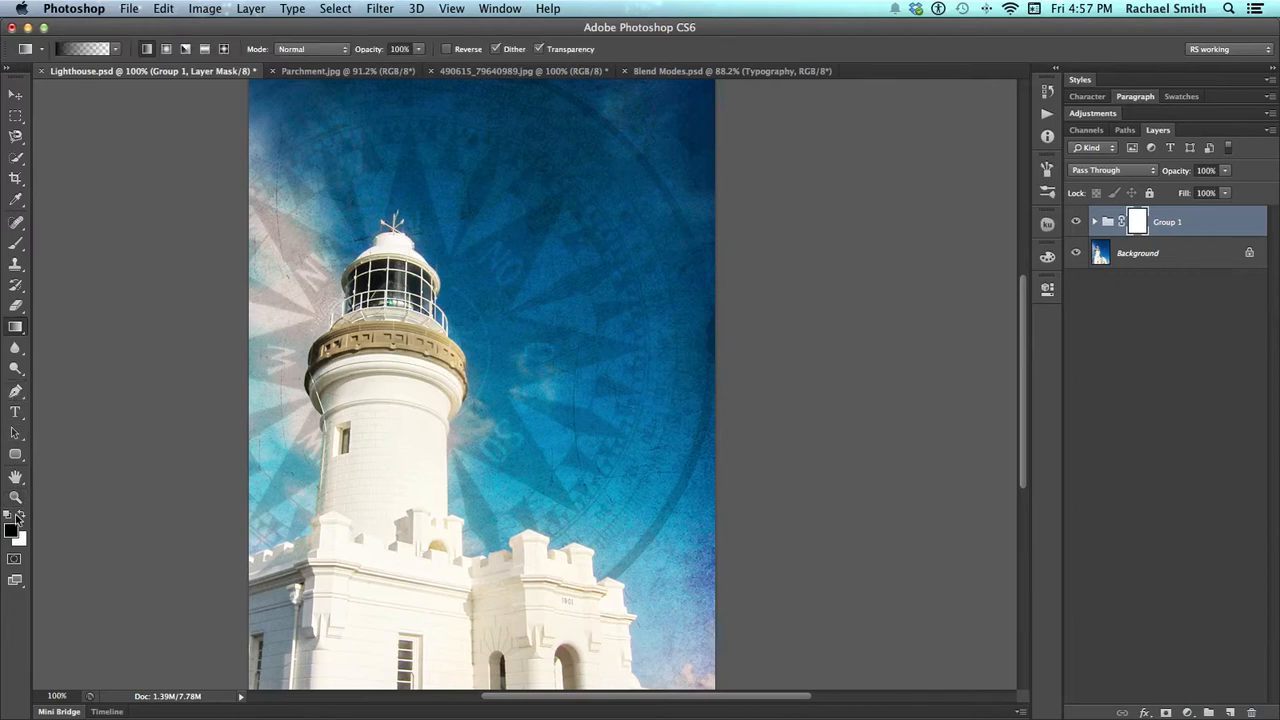
left_click(85, 48)
left_click(713, 298)
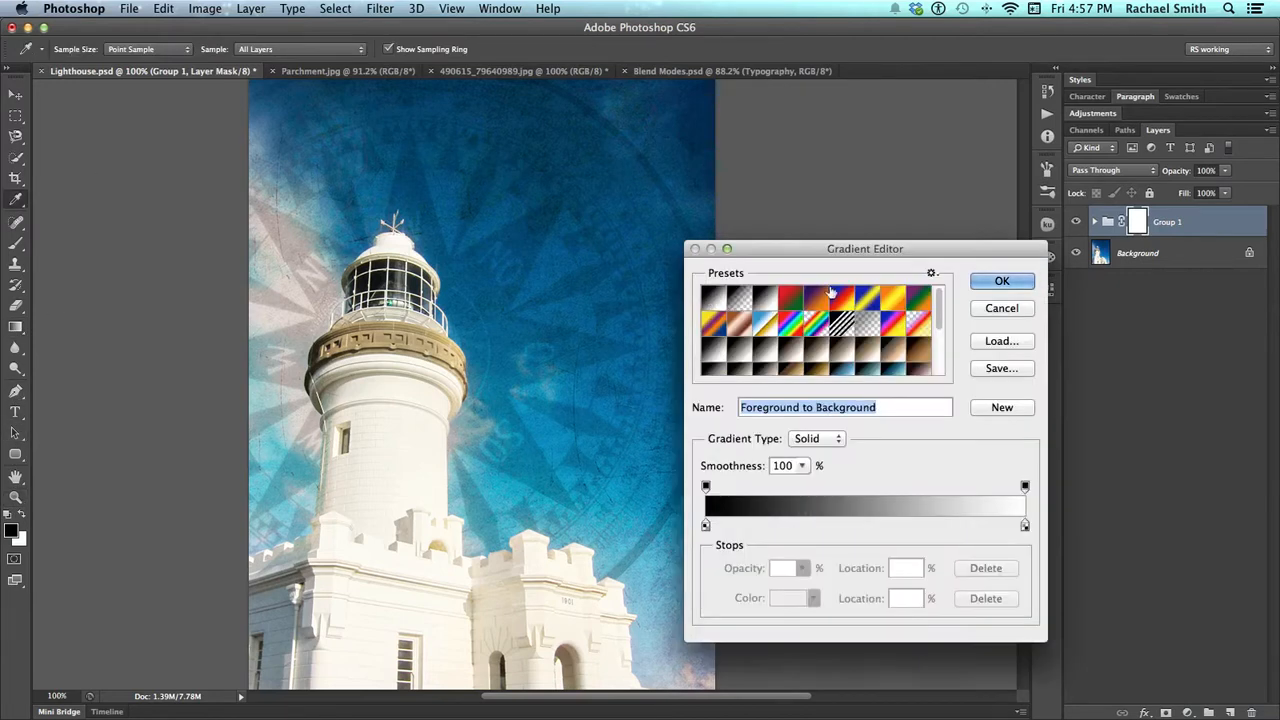
left_click(1002, 281)
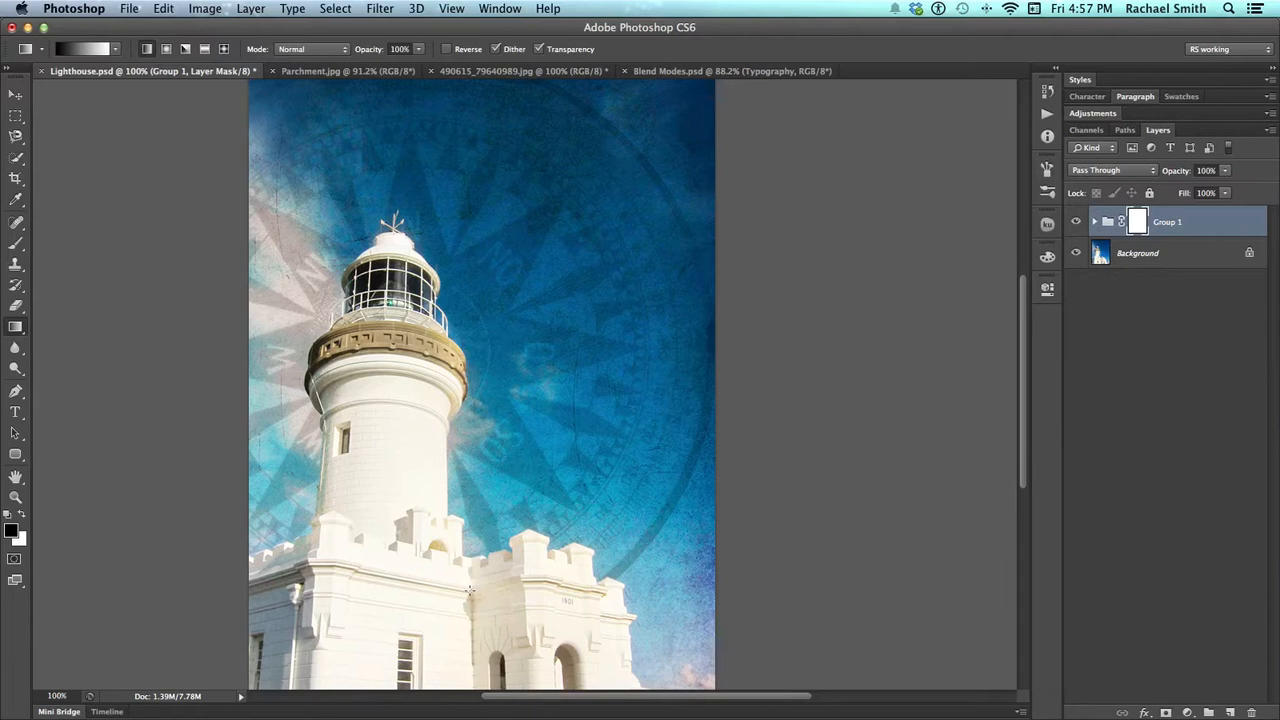
mouse_move(490, 550)
left_mouse_down()
mouse_move(479, 481)
mouse_move(498, 278)
left_mouse_up()
left_click_drag(465, 465, 446, 206)
key("z")
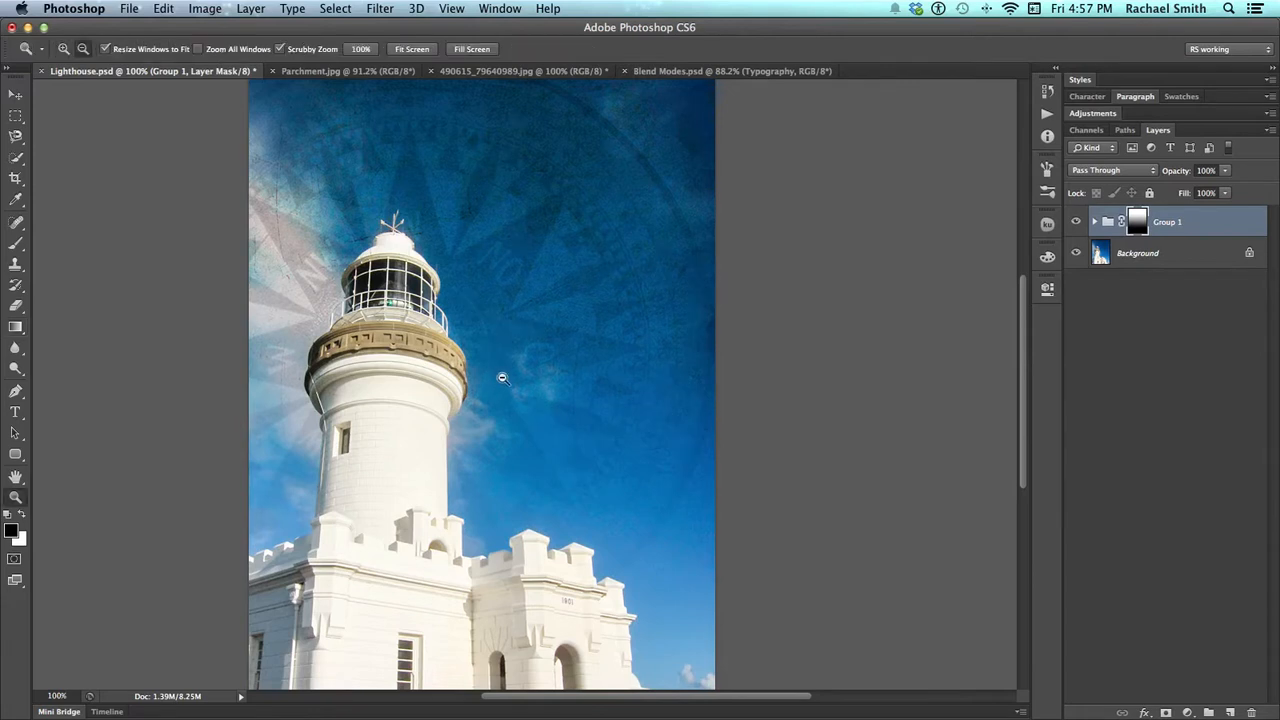
left_click(505, 385, "alt")
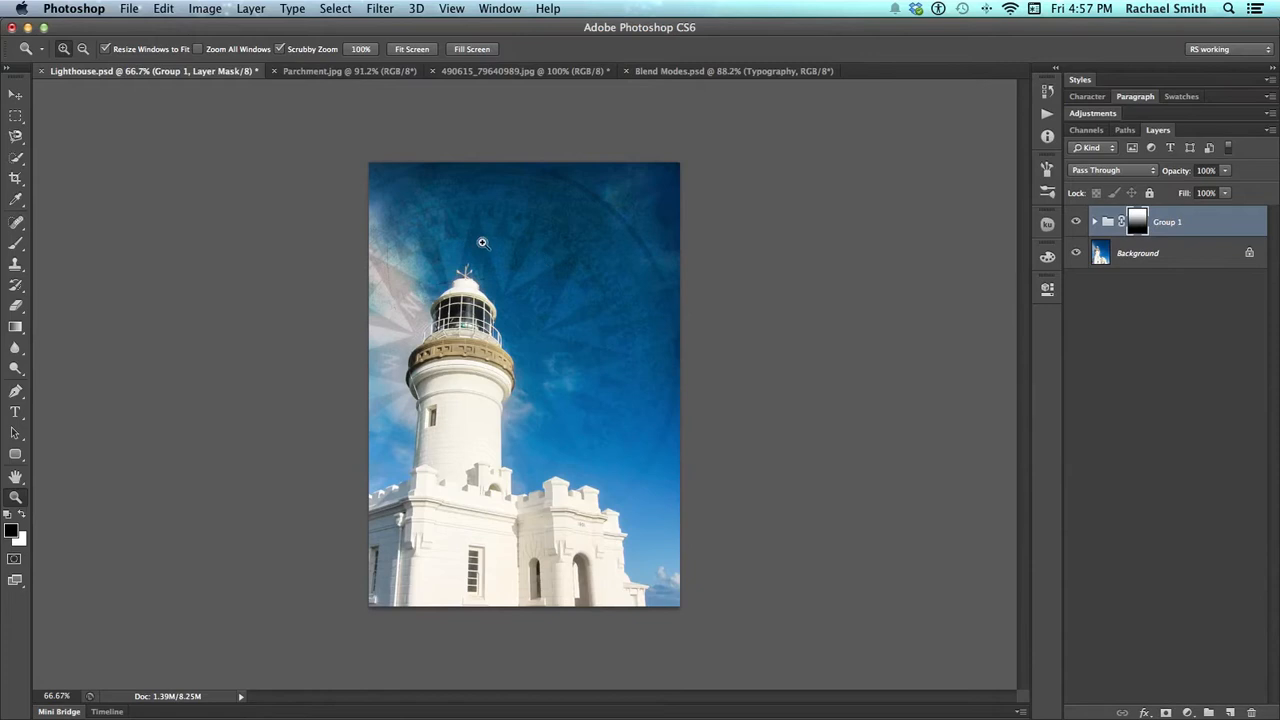
left_click(540, 189)
left_click_drag(565, 489, 538, 336)
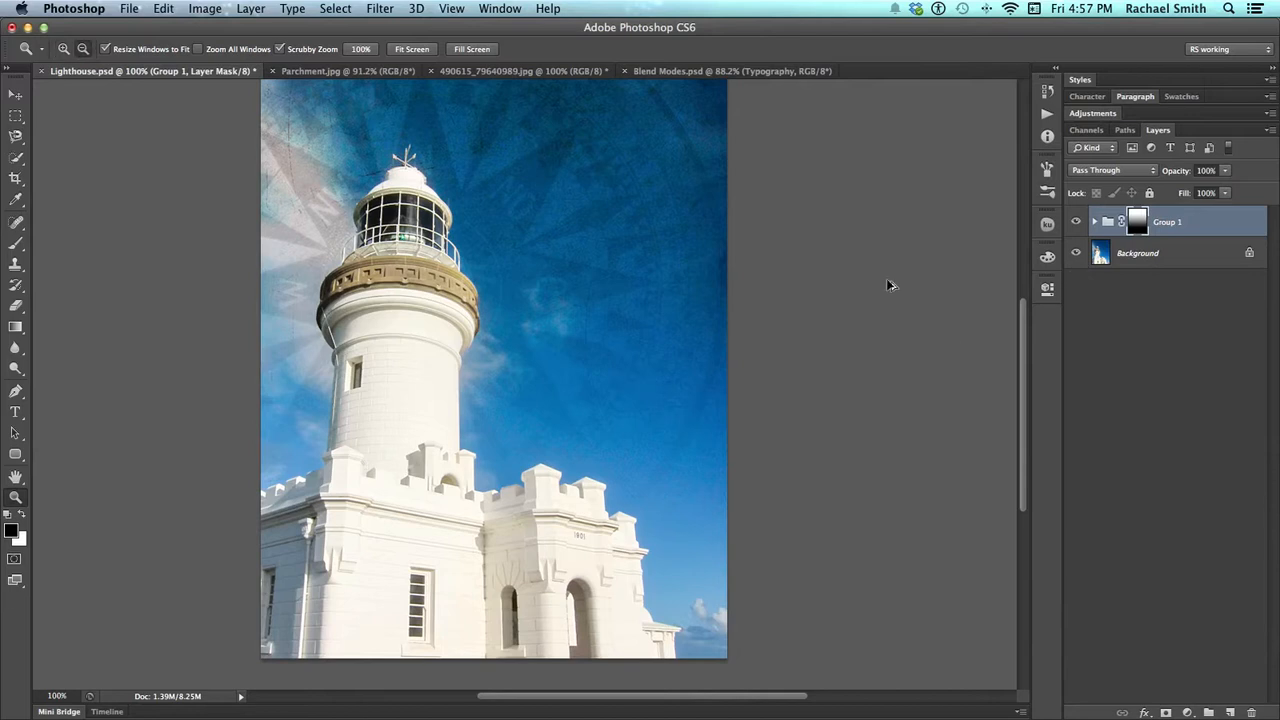
Undo the gradients on the group's mask and fit the whole image in view
key("super+alt+z")
left_click_drag(686, 300, 668, 375)
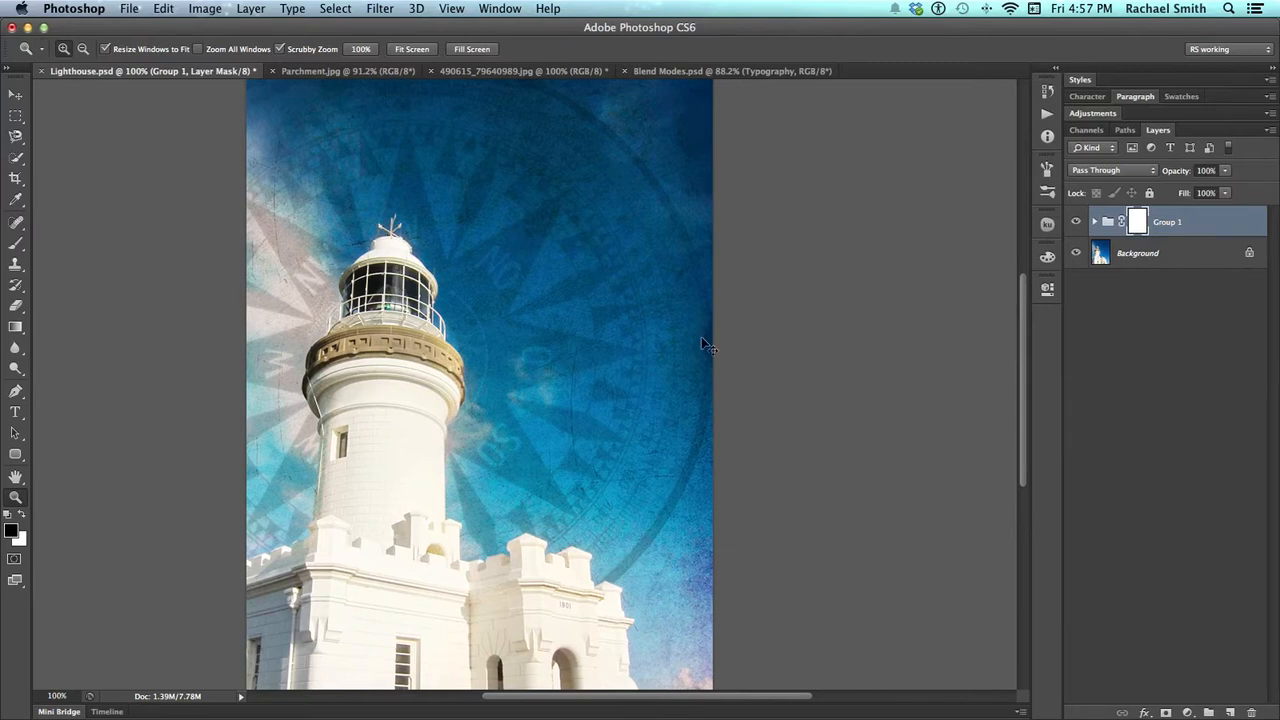
left_click(701, 338, "alt")
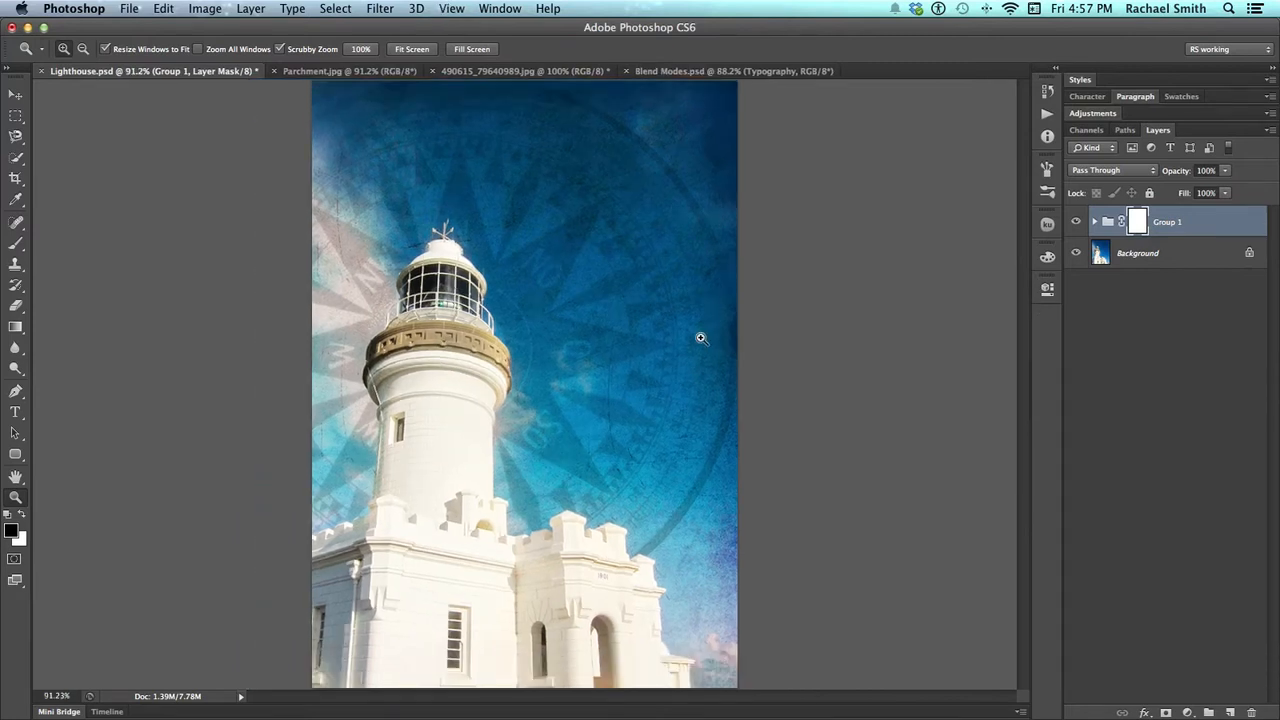
Switch to Blend Modes.psd and examine the Lorem ipsum text layer over the cover, leaving its text unedited
left_click(660, 70)
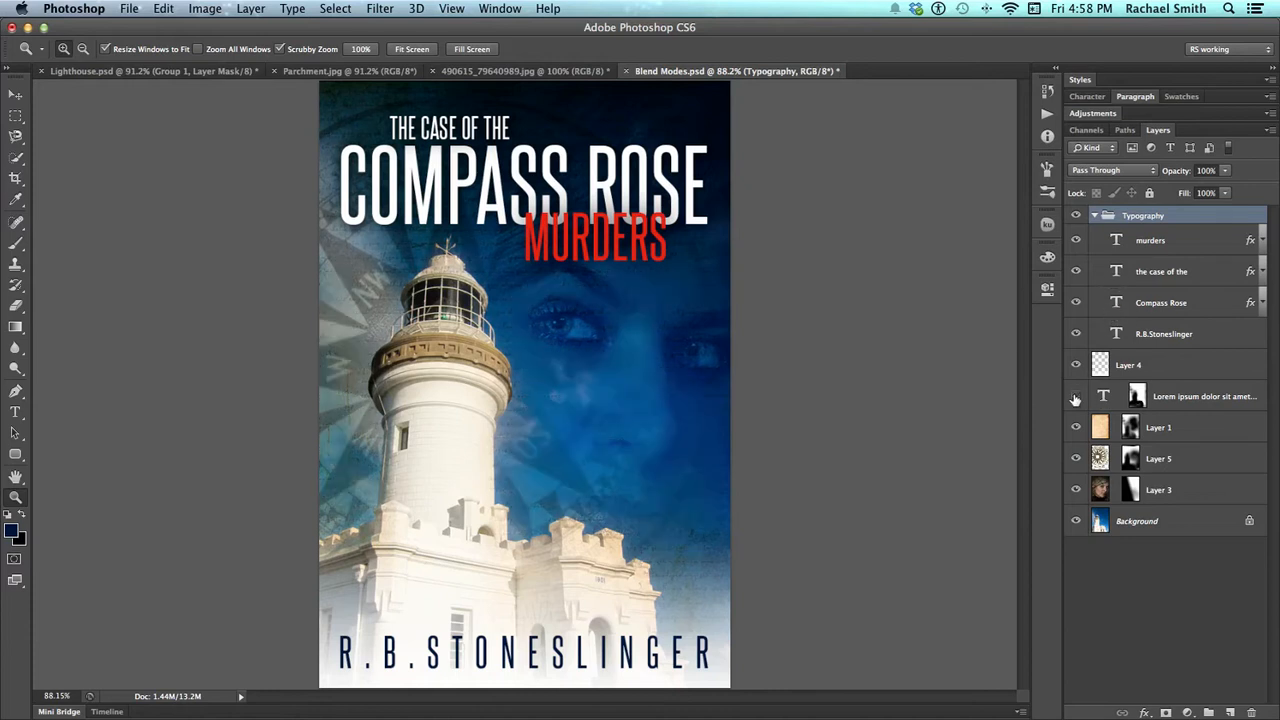
double_click(1103, 396)
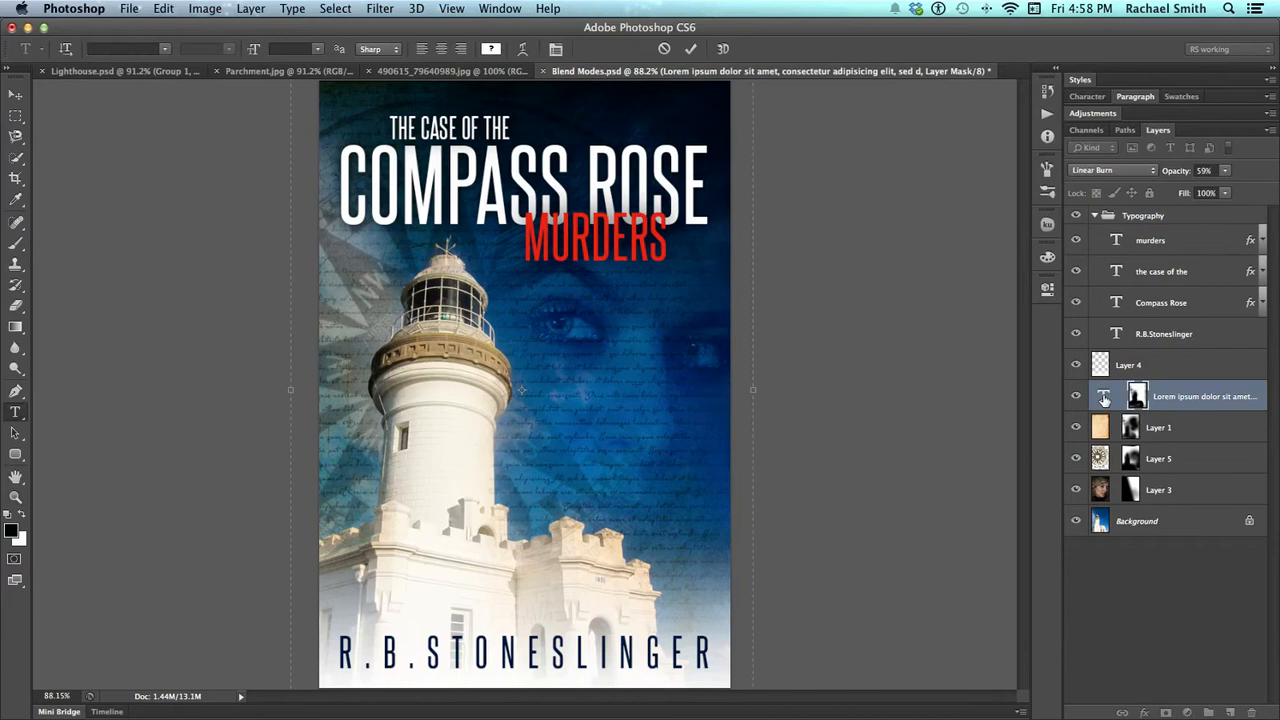
left_click(1104, 398)
key("t")
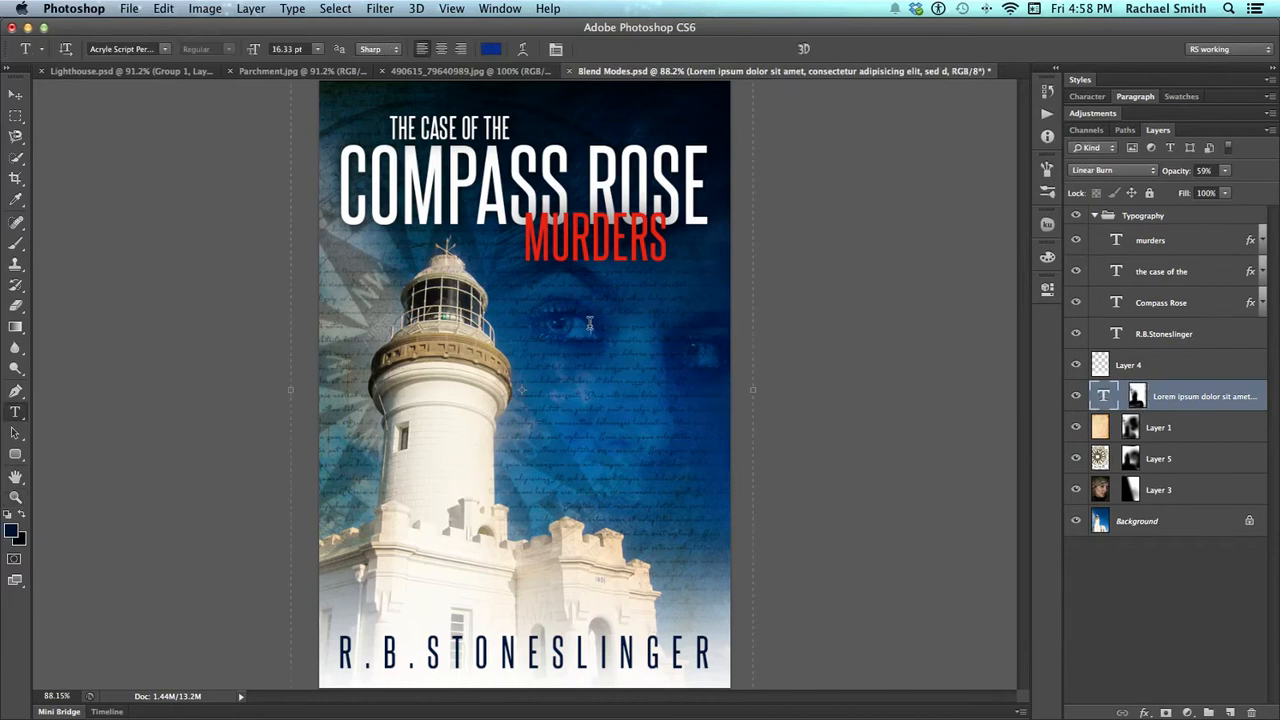
left_click(590, 323)
key("Escape")
Move the compass image on Layer 5 slightly down and to the right, independently of its unlinked mask
left_click(1100, 459)
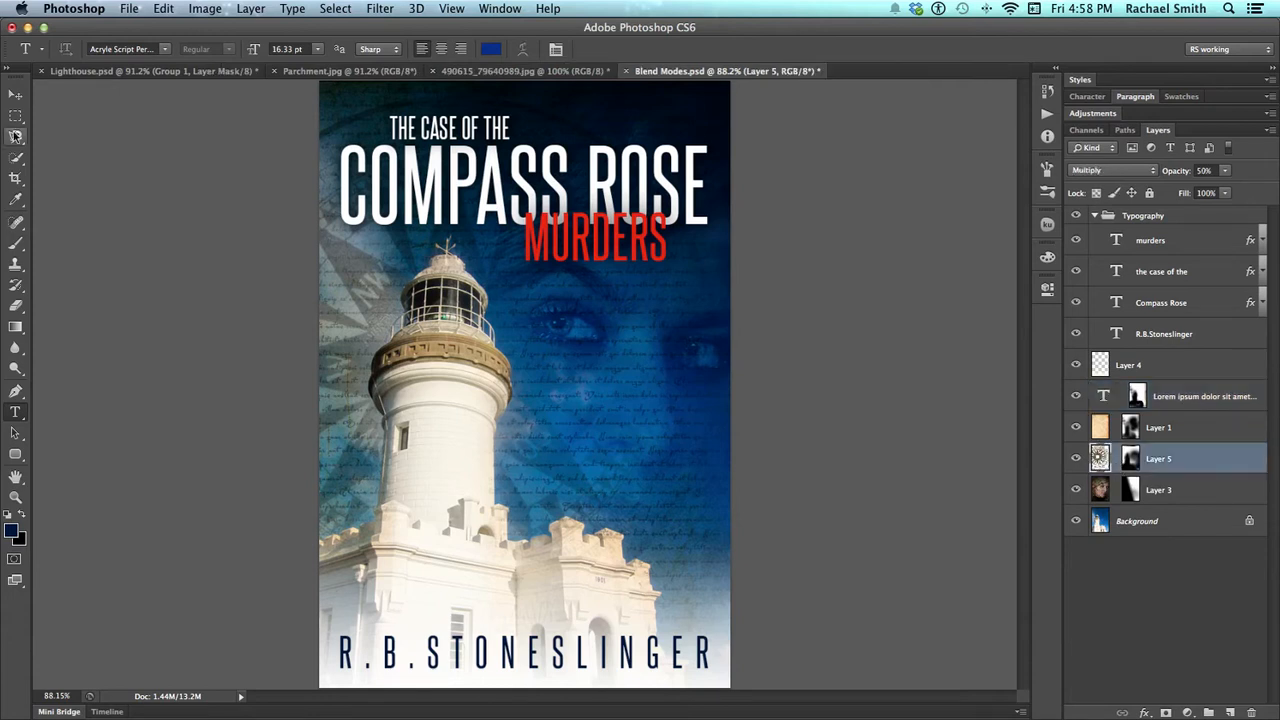
left_click(15, 94)
left_click_drag(336, 352, 372, 378)
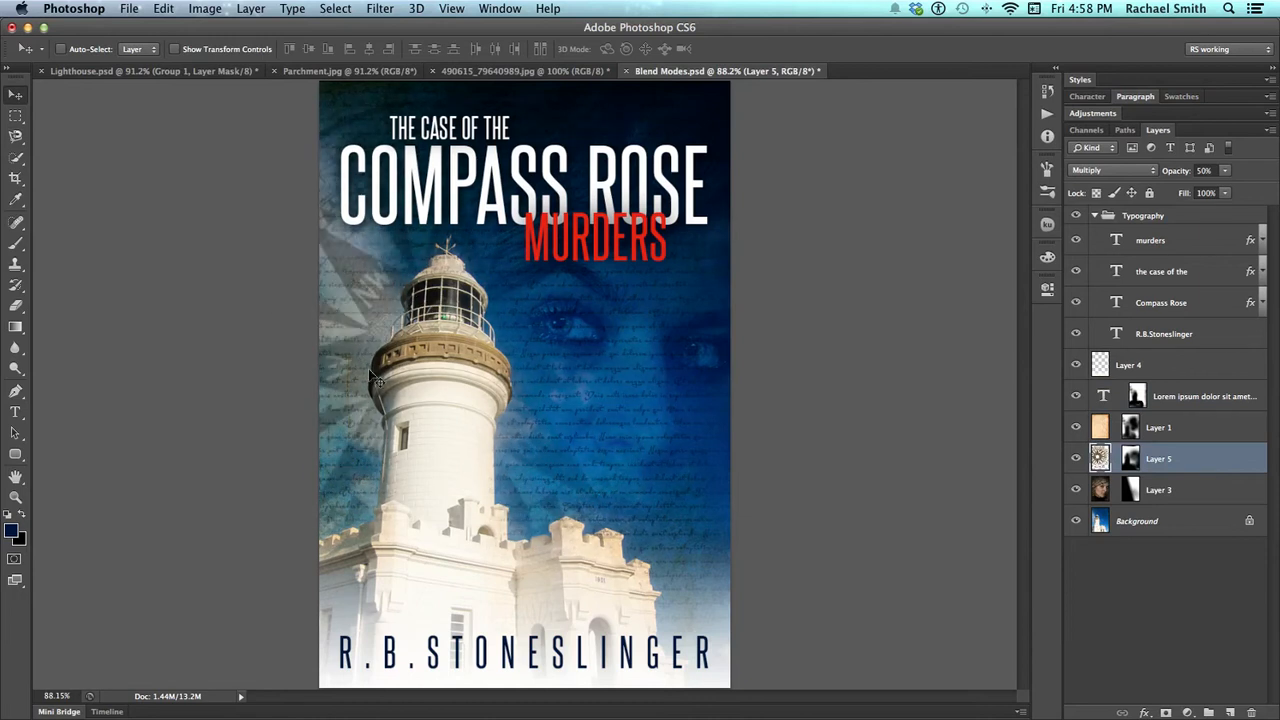